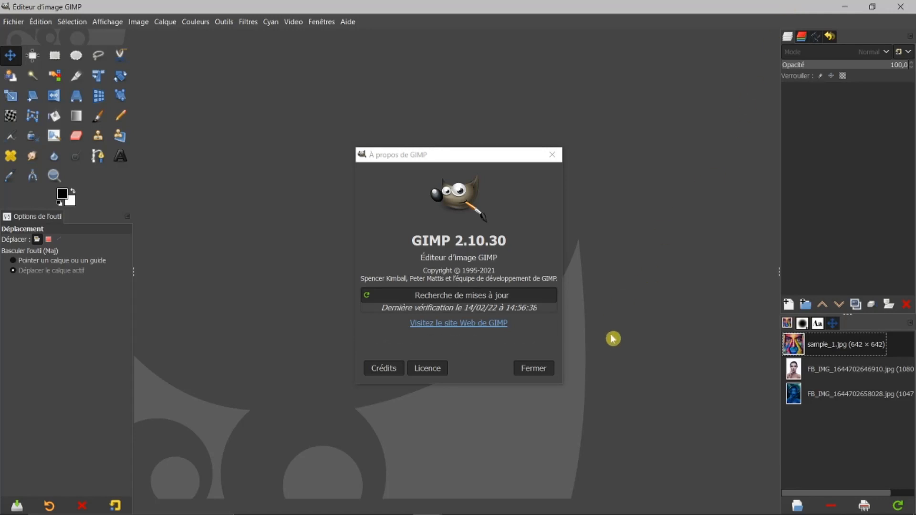
Step: Close the About GIMP window, switch to Chrome and open the Color Presets resource page of the G'MIC website
left_click(535, 369)
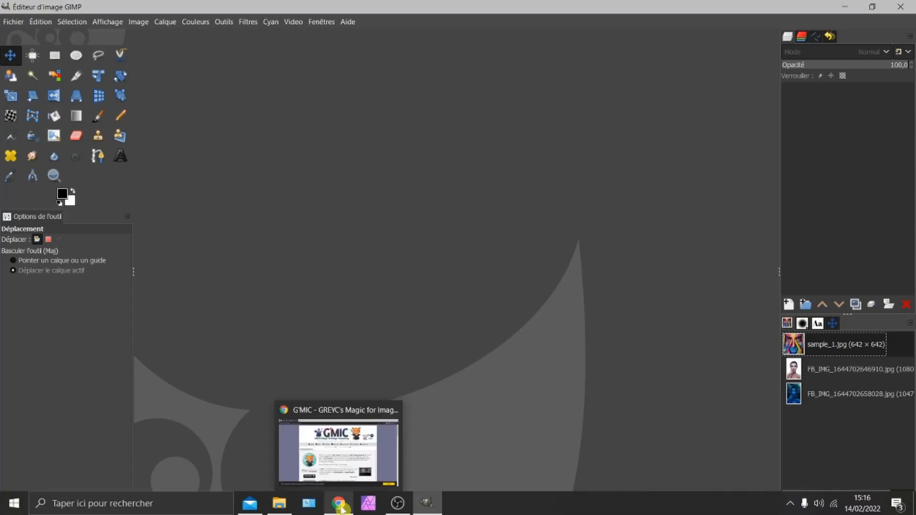
left_click(342, 509)
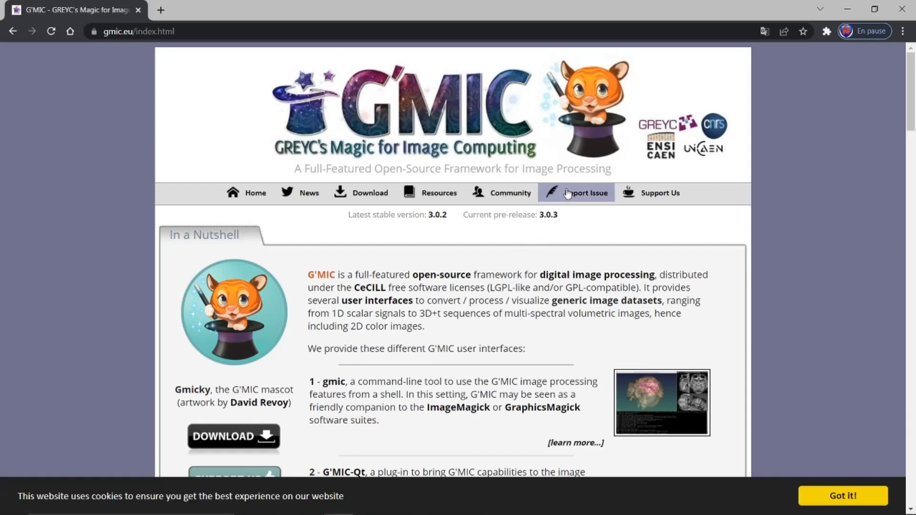
mouse_move(443, 195)
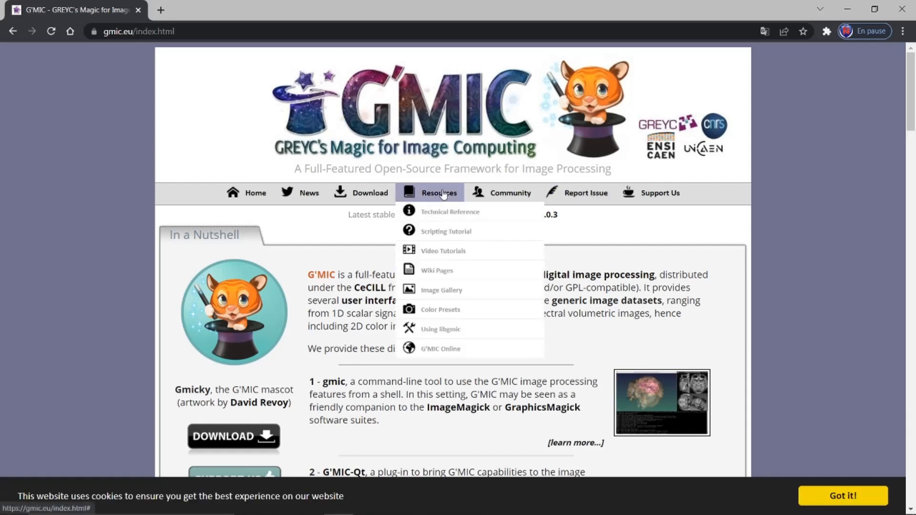
left_click(432, 313)
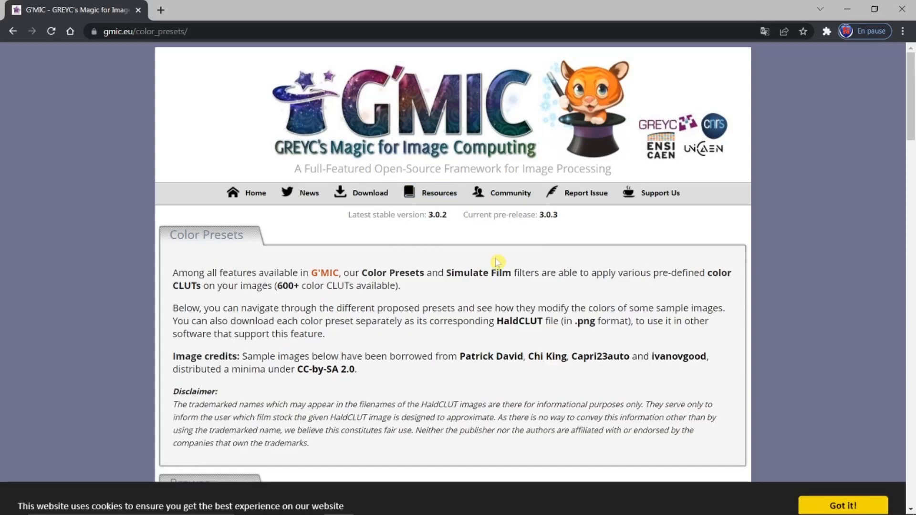
Step: Examine the Creative Pack color presets applied to the painted-face sample image, along with the list of preset categories
scroll(517, 244, "down", 3)
scroll(516, 248, "down", 3)
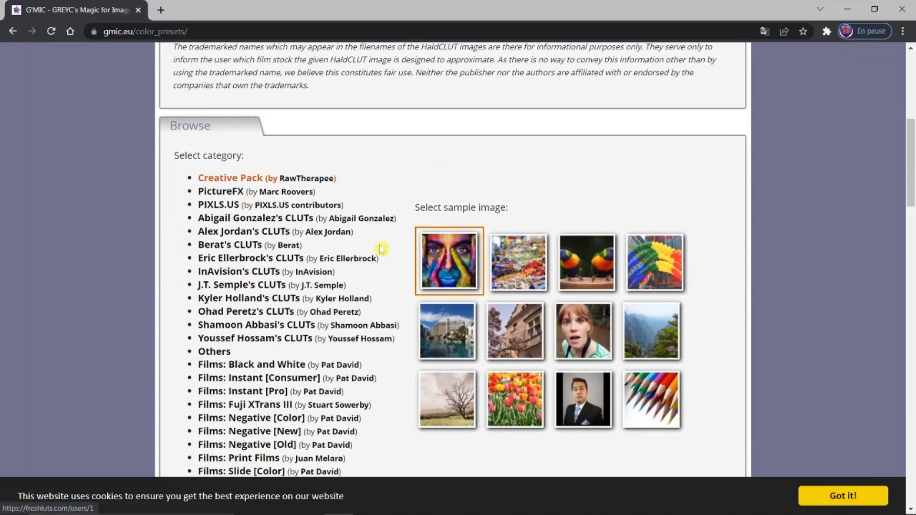
left_click(459, 234)
scroll(457, 231, "down", 2)
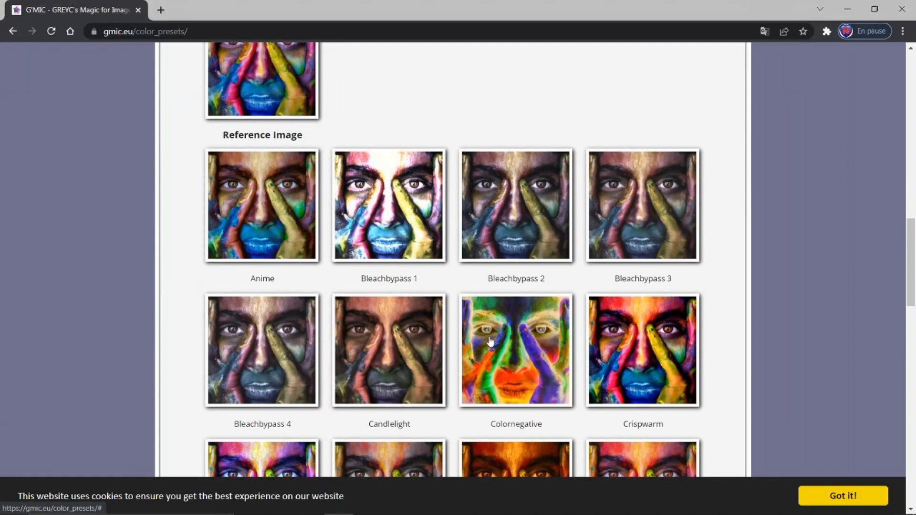
scroll(490, 341, "down", 2)
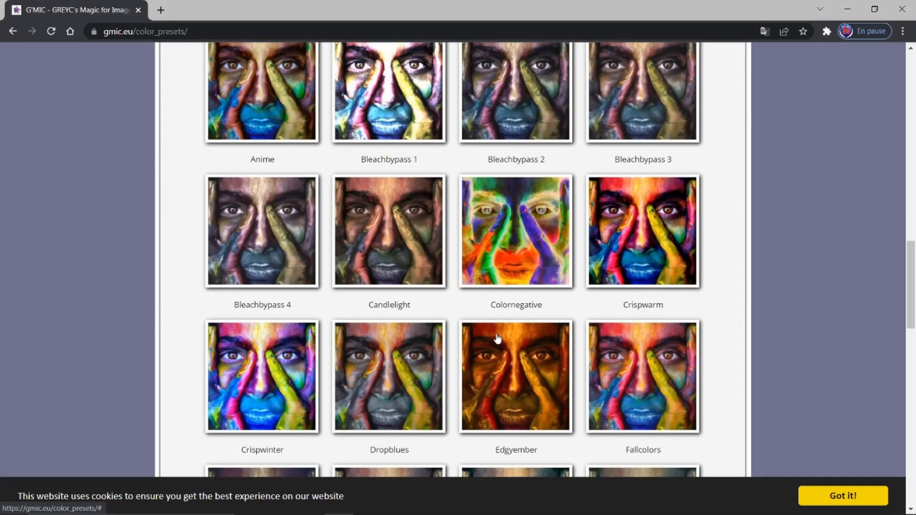
scroll(497, 339, "up", 10)
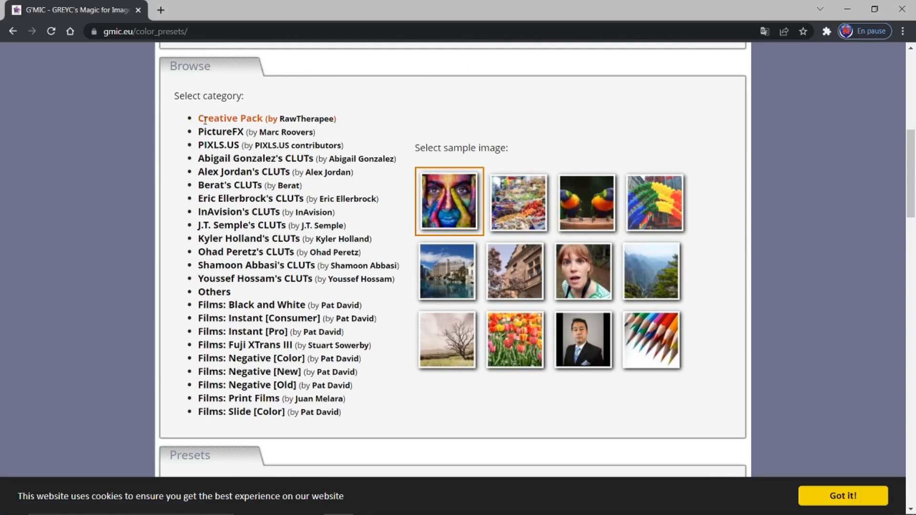
scroll(626, 234, "down", 9)
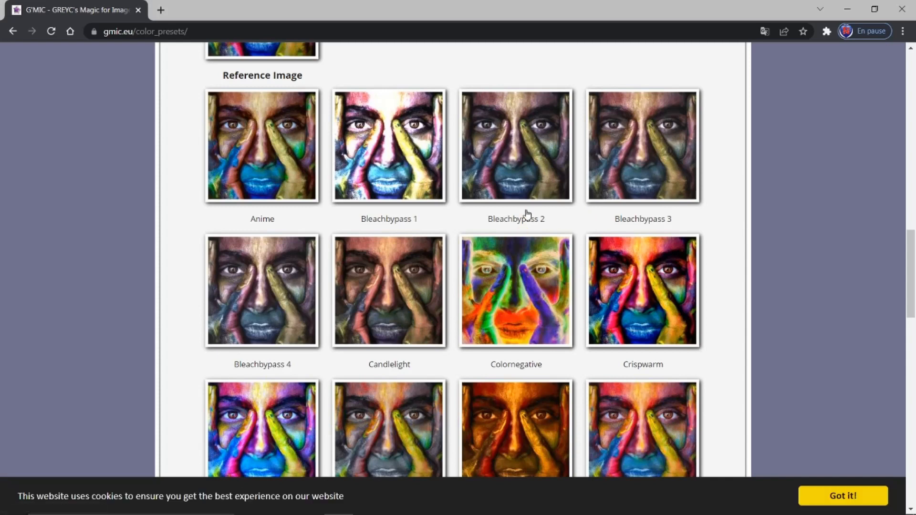
scroll(527, 215, "up", 13)
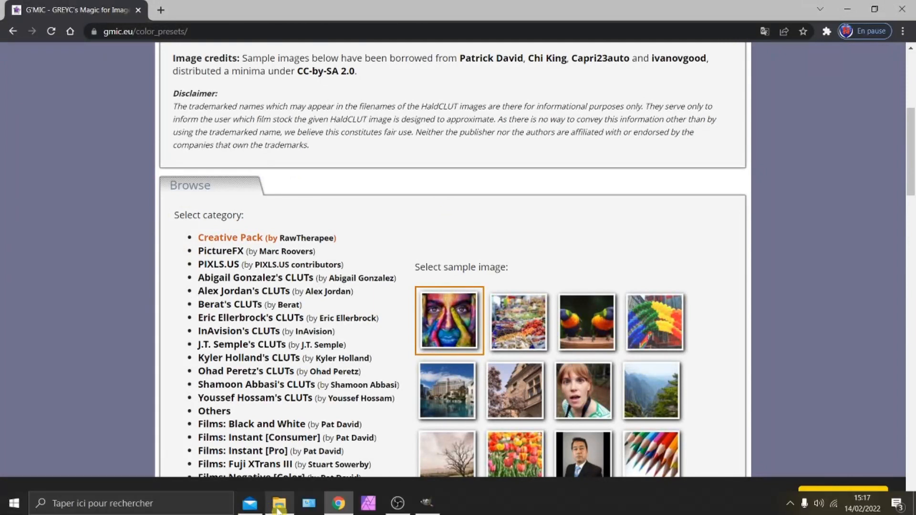
Step: Switch to File Explorer and examine the HaldCLUT images in the creative_haldclut folder, including bleachbypass_3, then minimize the window
left_click(279, 508)
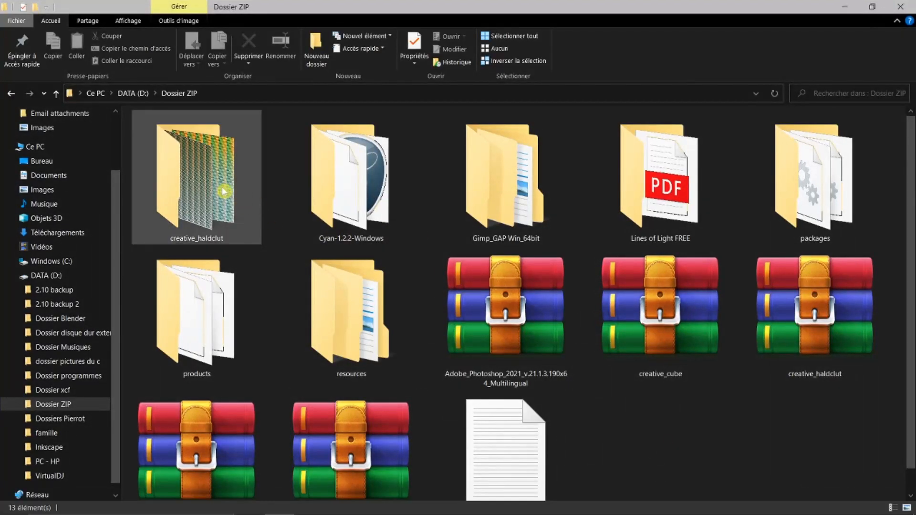
double_click(223, 189)
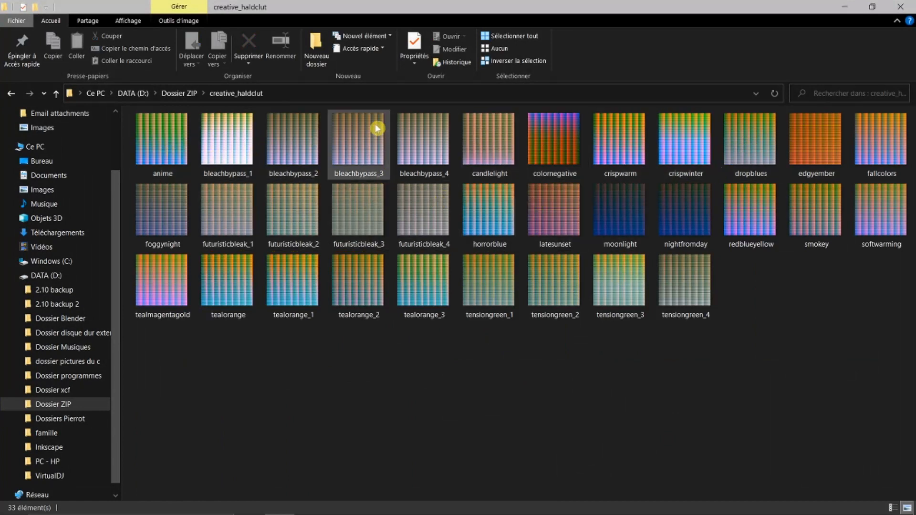
mouse_move(359, 146)
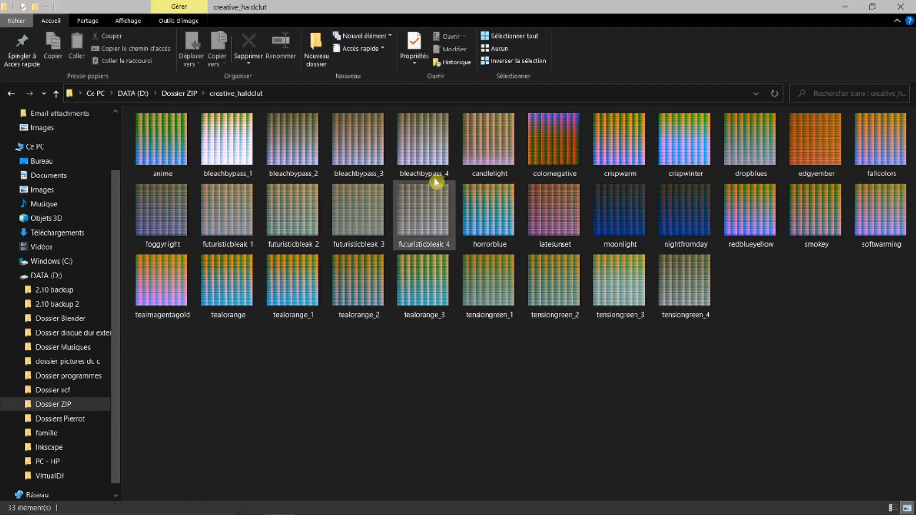
left_click(845, 7)
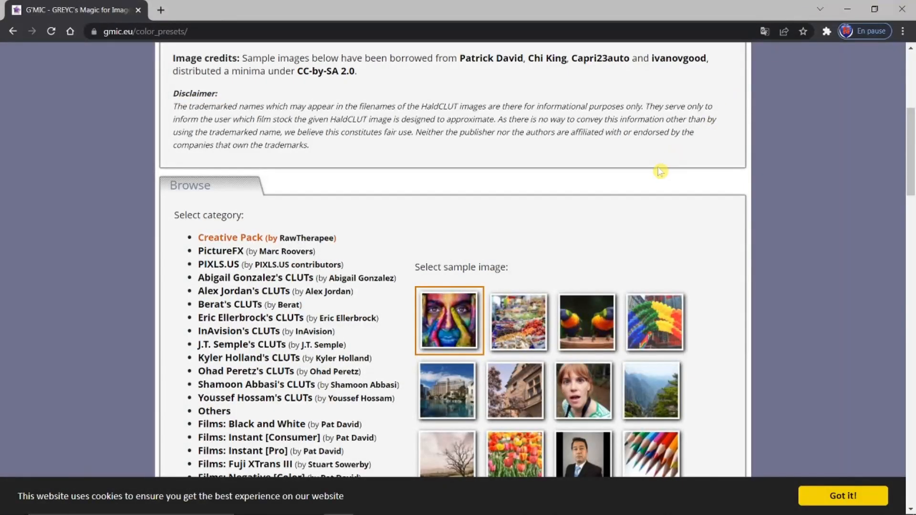
Step: Switch to GIMP and open sample_1.jpg from the recent documents
scroll(660, 171, "down", 3)
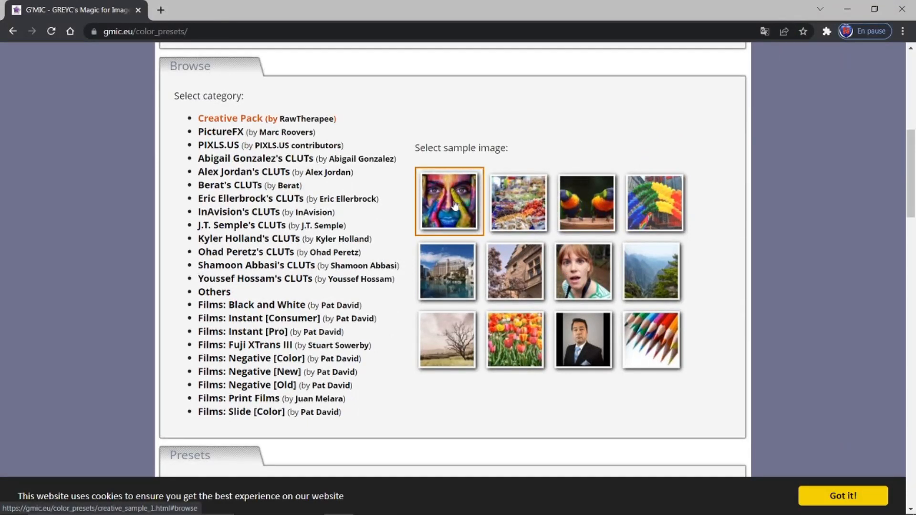
mouse_move(433, 514)
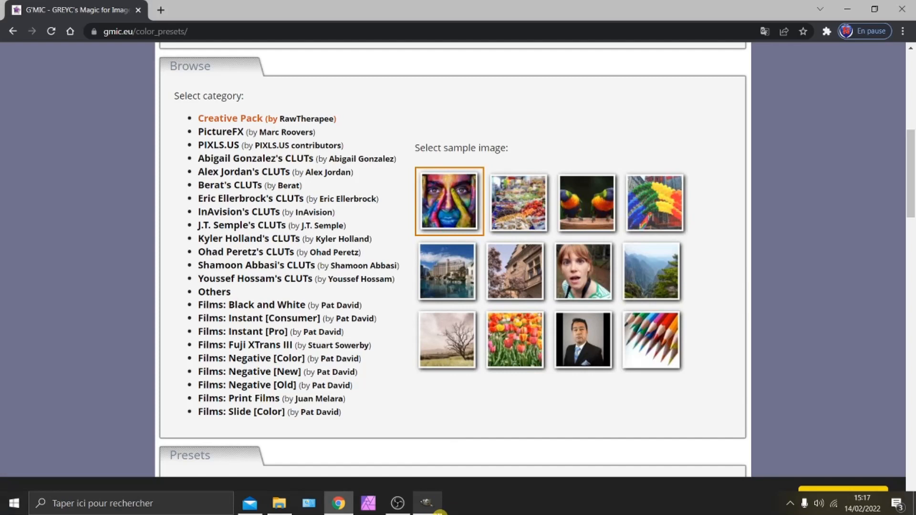
left_click(428, 501)
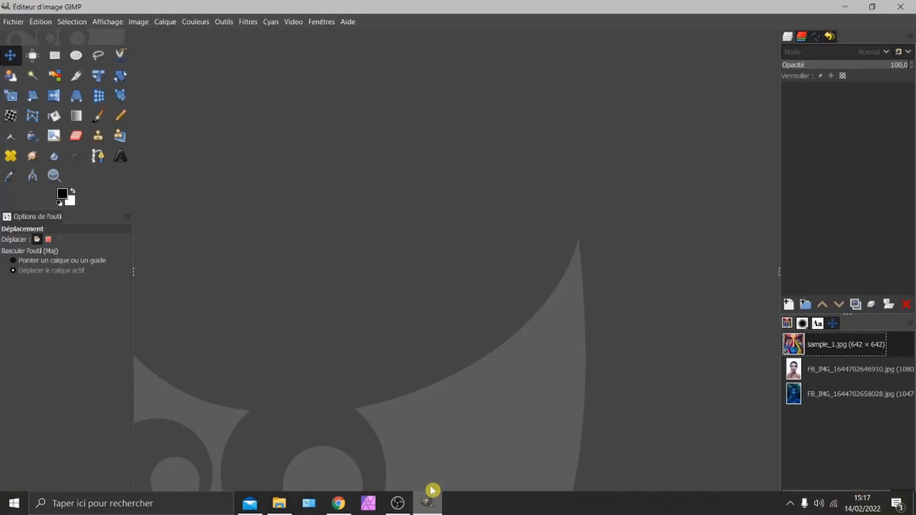
double_click(795, 343)
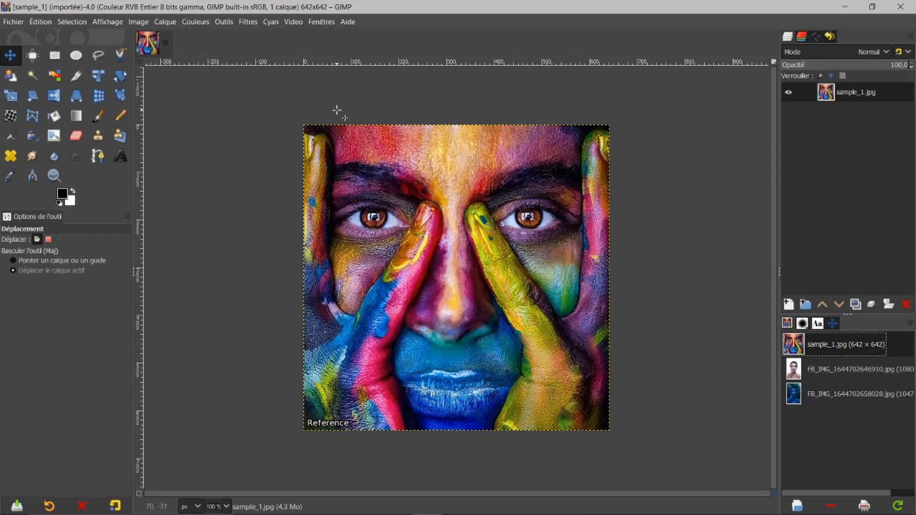
Step: Launch the G'MIC-Qt filter on the image and select Color Presets from the Colors category
left_click(248, 22)
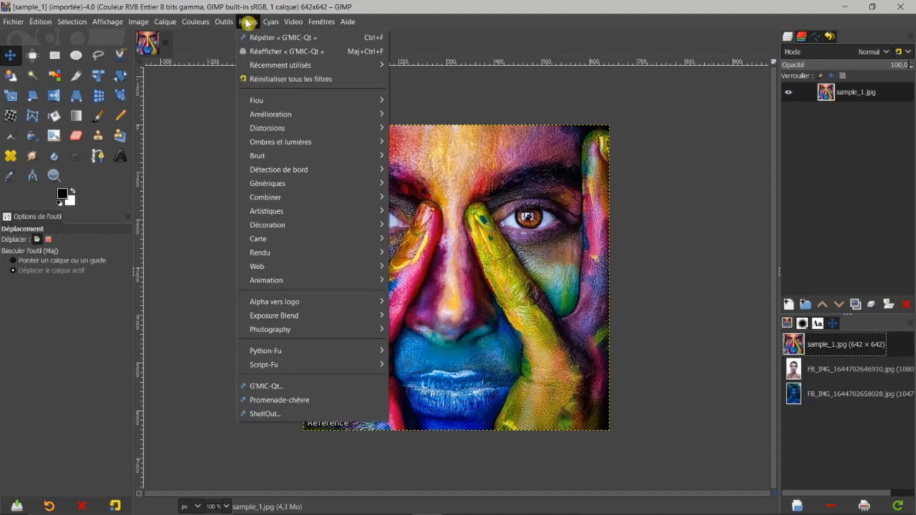
left_click(263, 385)
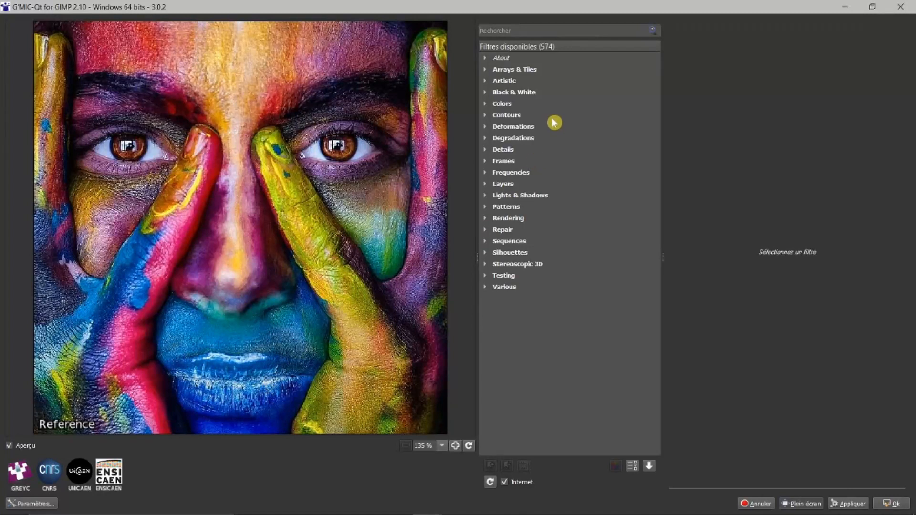
left_click(493, 103)
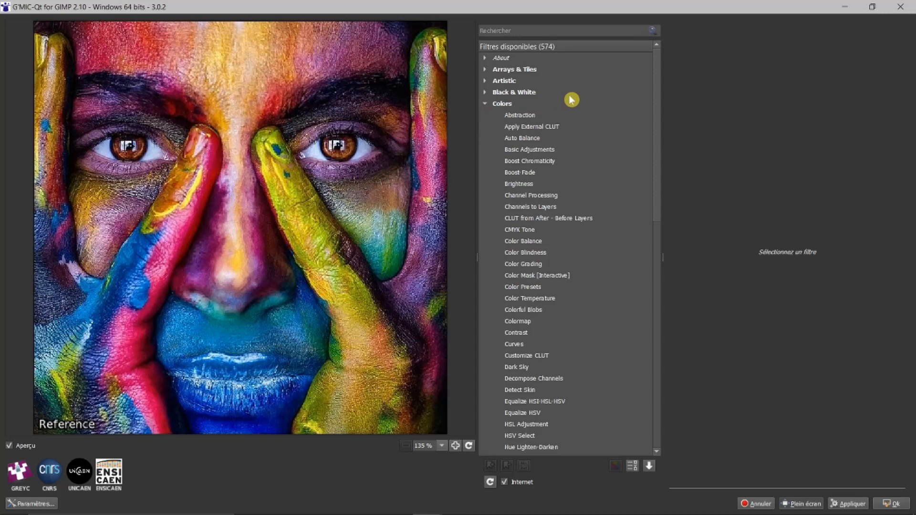
left_click(518, 289)
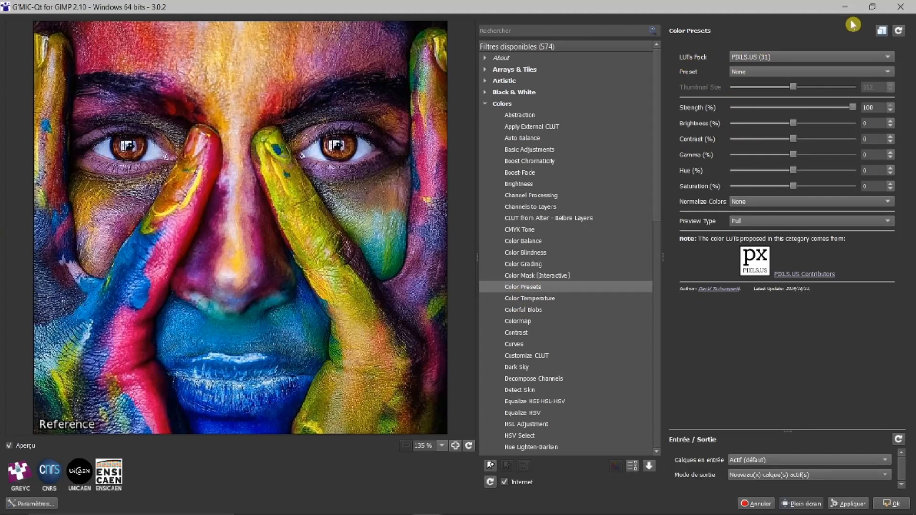
Step: Set the LUTs pack to Creative Pack and the preset to Bleach Bypass 3
left_click(890, 58)
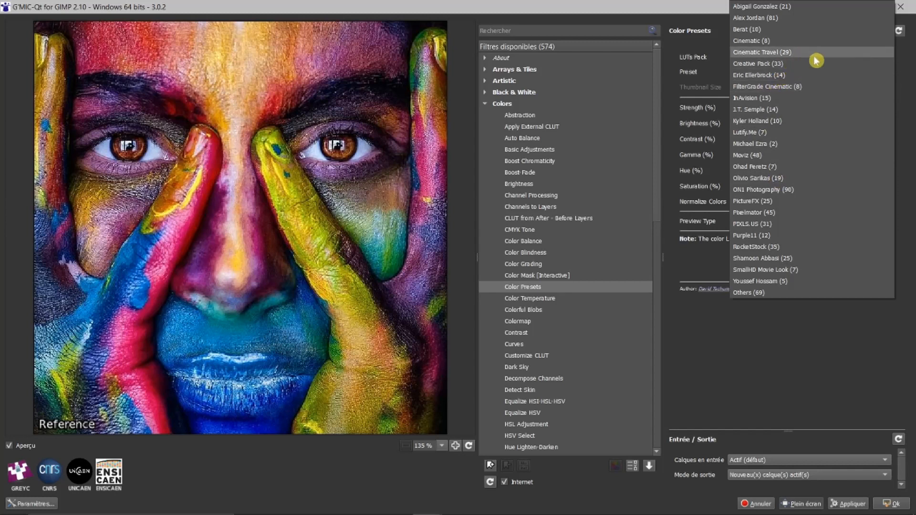
left_click(755, 64)
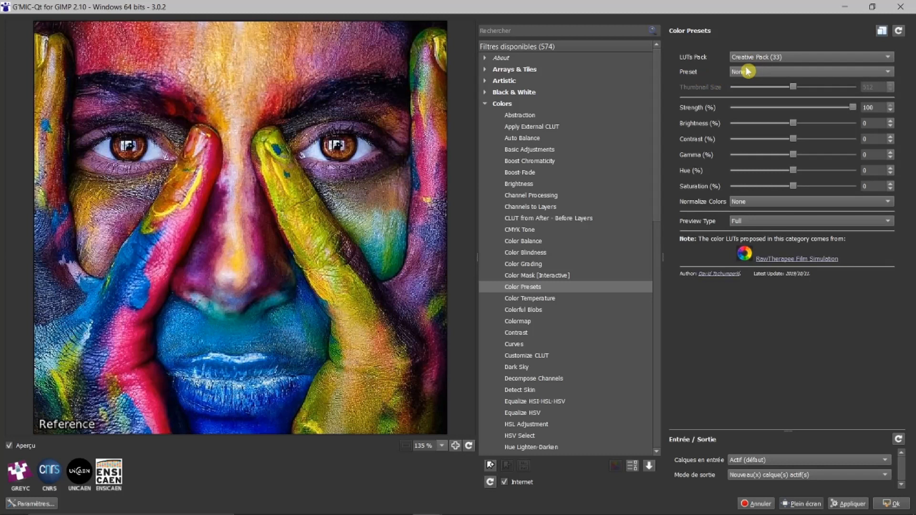
left_click(889, 74)
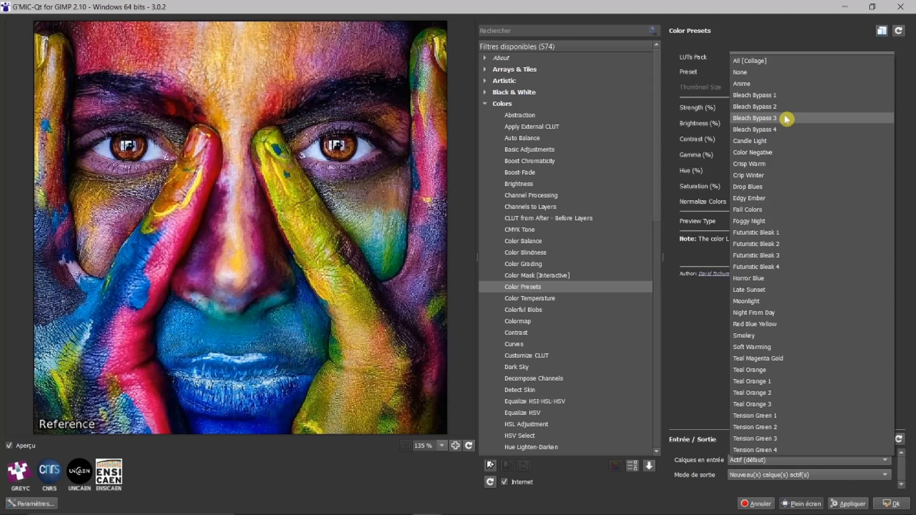
left_click(765, 119)
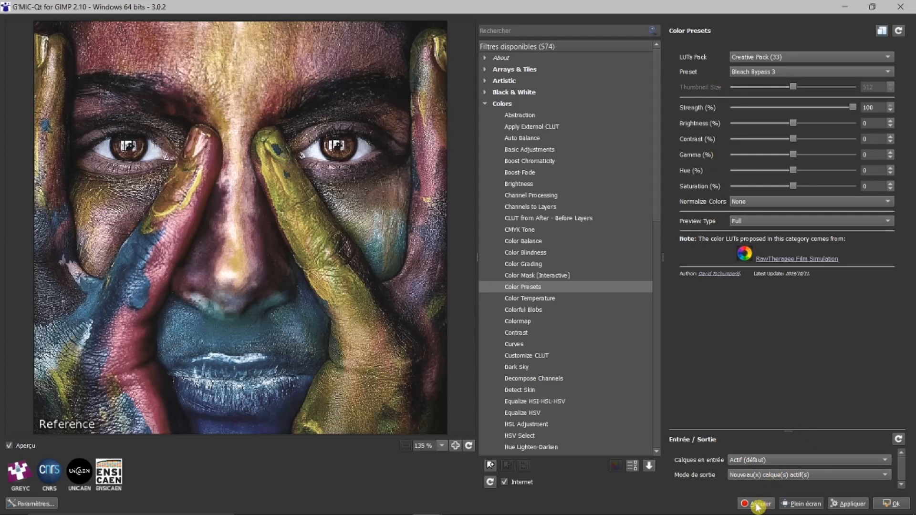
Step: Apply the Bleach Bypass 3 preset with the output mode "Nouveau(x) calque(s) actif(s)" and leave G'MIC-Qt
left_click(891, 478)
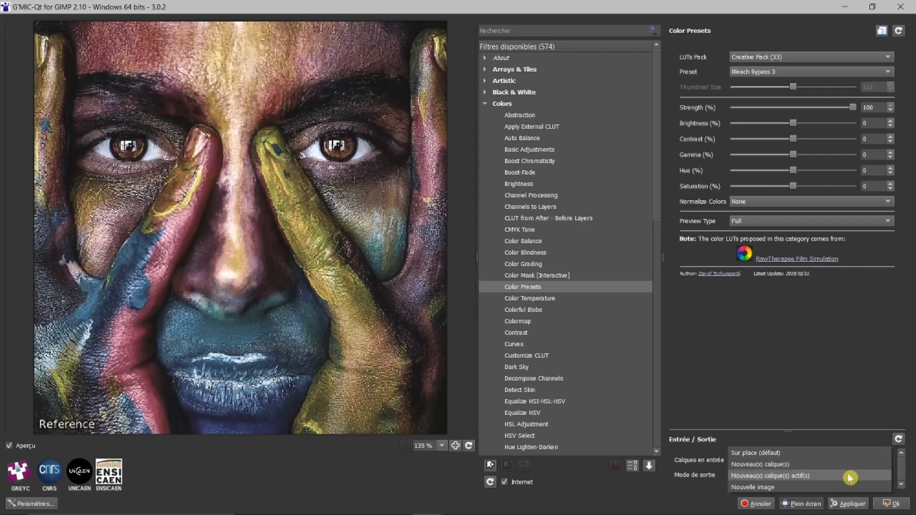
left_click(774, 345)
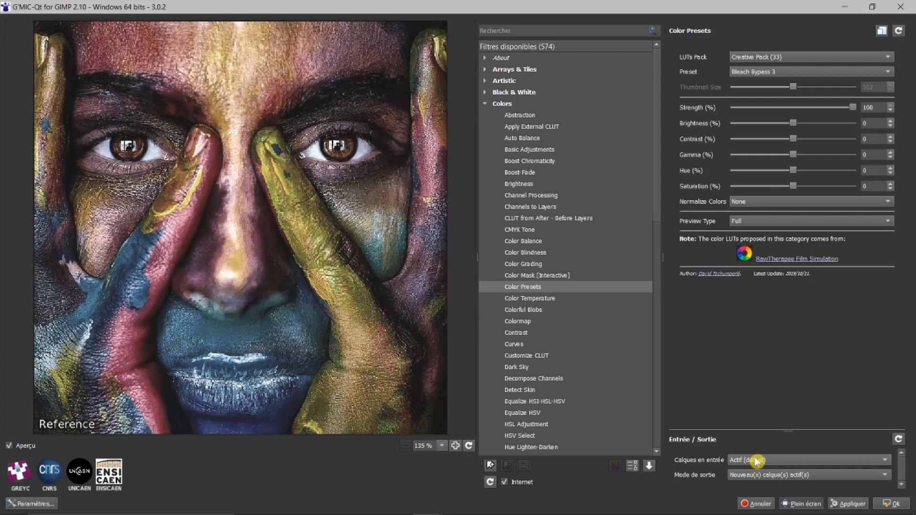
left_click(850, 506)
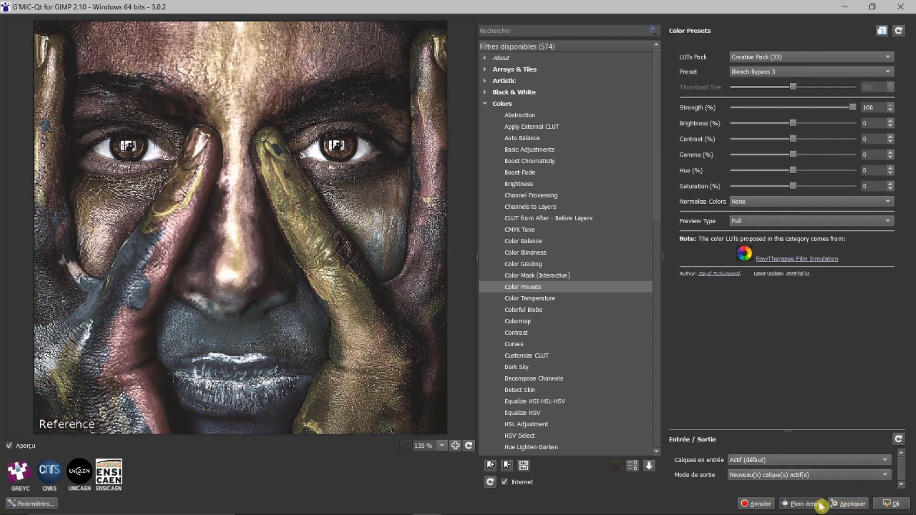
left_click(757, 504)
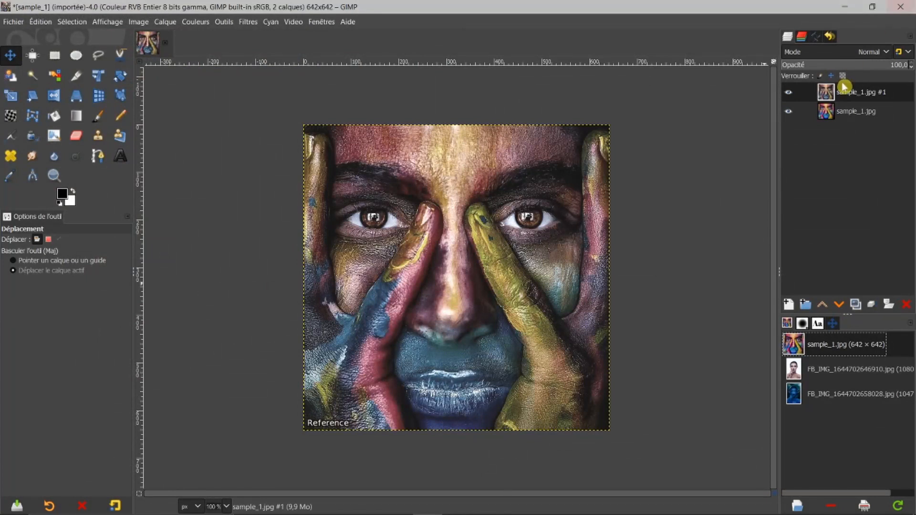
Step: Compare the filtered layer with the original image by hiding it and showing it again
left_click(791, 95)
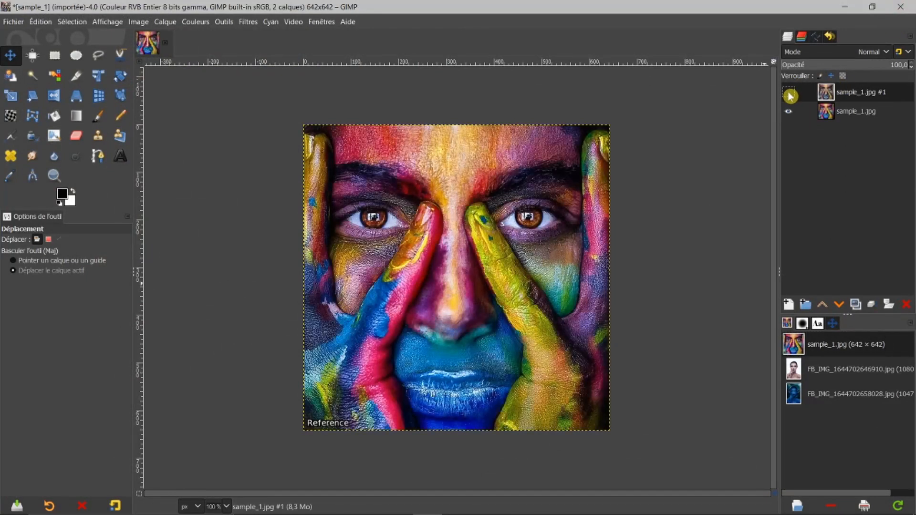
left_click(789, 94)
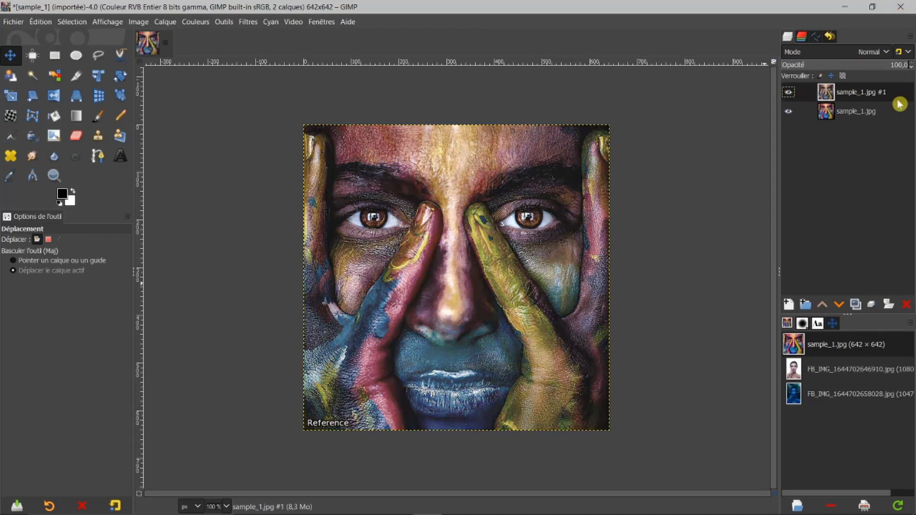
Step: Discard sample_1 and its two layers without saving, and open the portrait FB_IMG_1644702646910.jpg from the open images
left_click(908, 306)
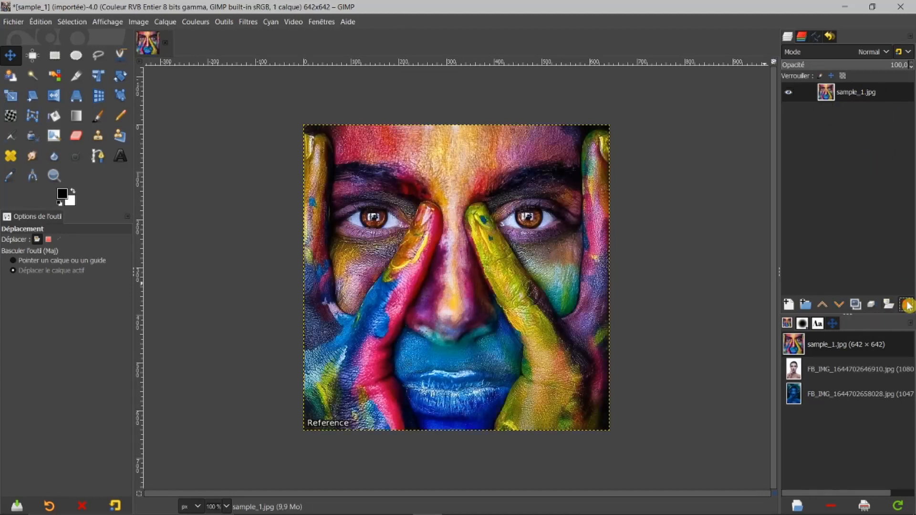
left_click(908, 305)
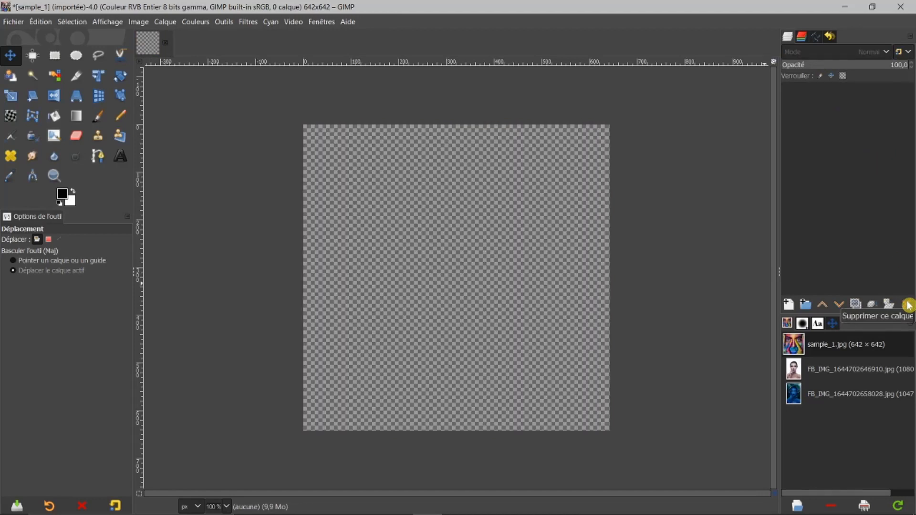
left_click(166, 44)
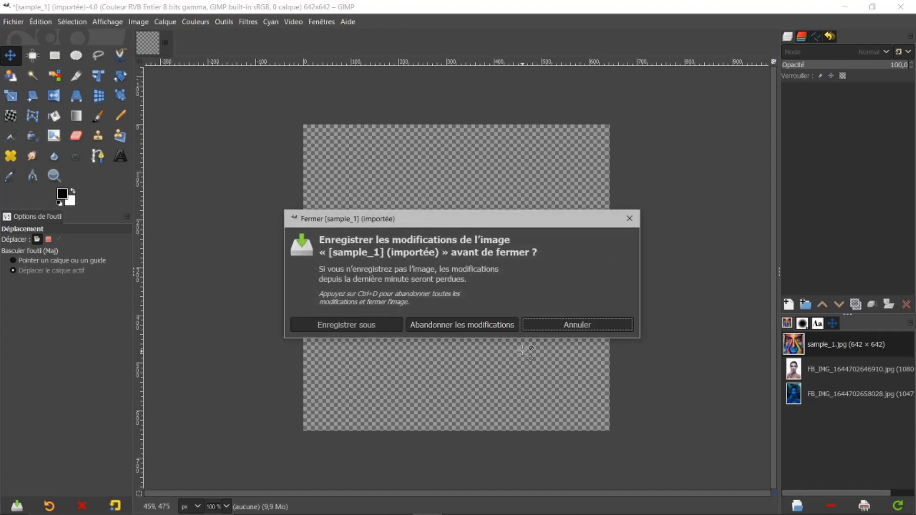
left_click(489, 328)
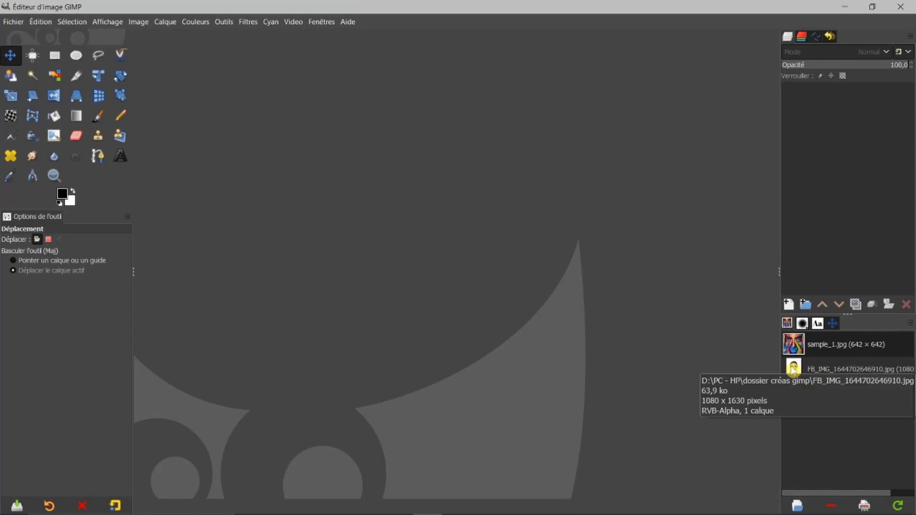
left_click(793, 371)
double_click(793, 371)
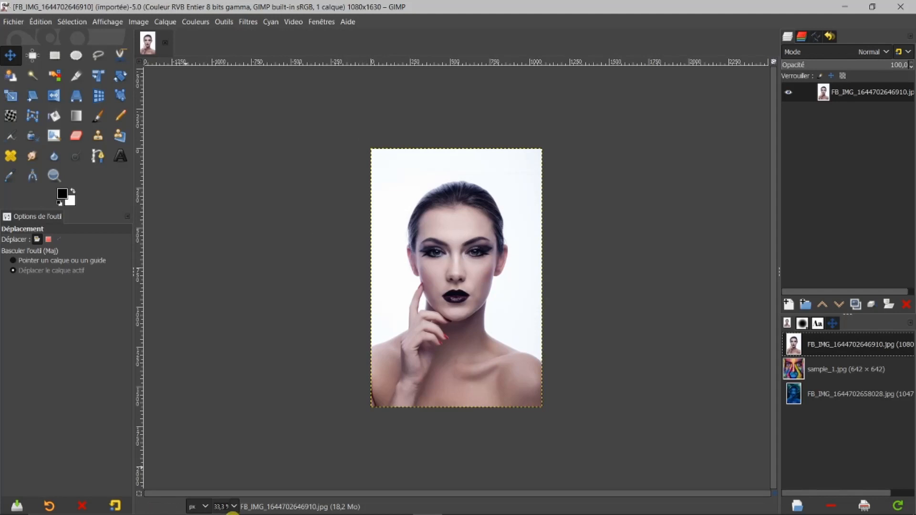
Step: Switch to the G'MIC color presets page in the browser and examine the Creative Pack presets on the red-haired woman sample
left_click(345, 508)
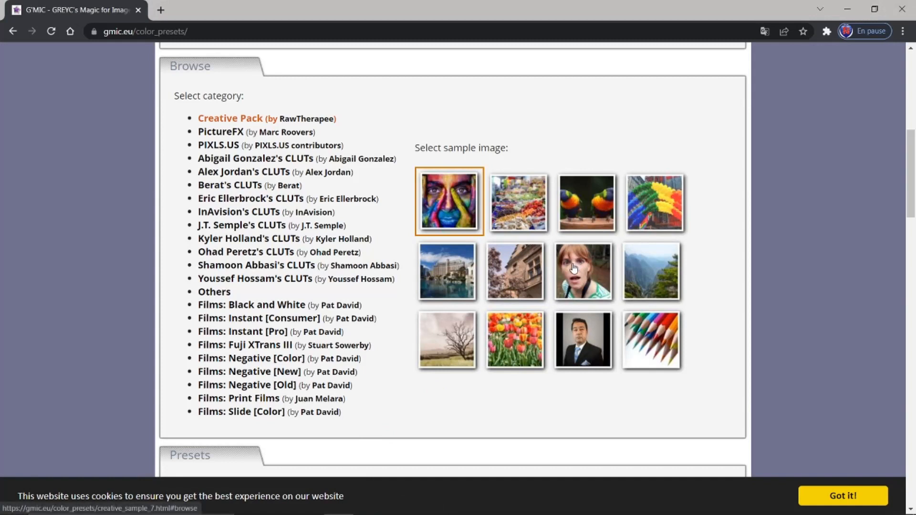
left_click(574, 268)
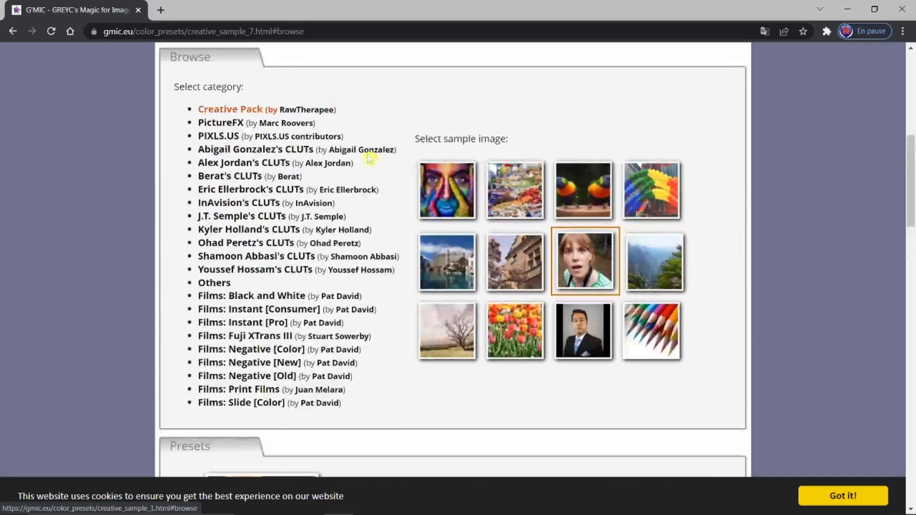
scroll(491, 309, "down", 8)
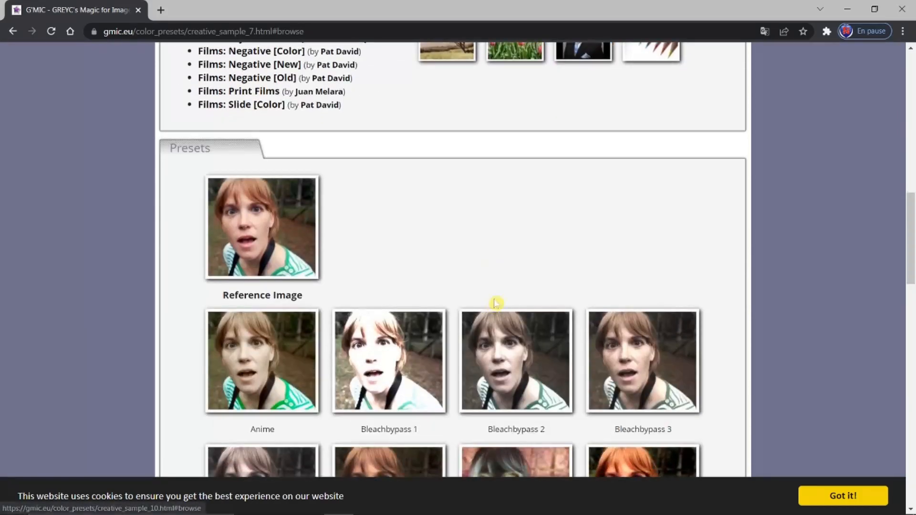
scroll(496, 301, "down", 10)
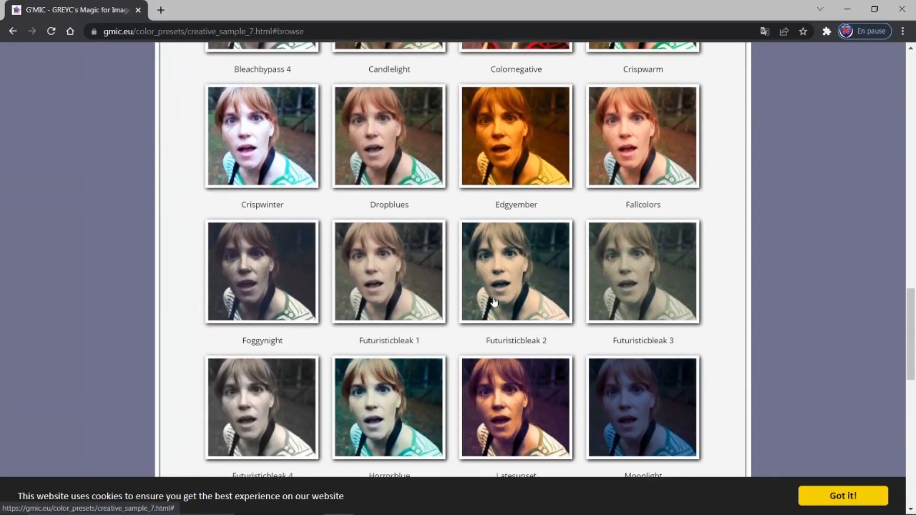
scroll(495, 301, "down", 1)
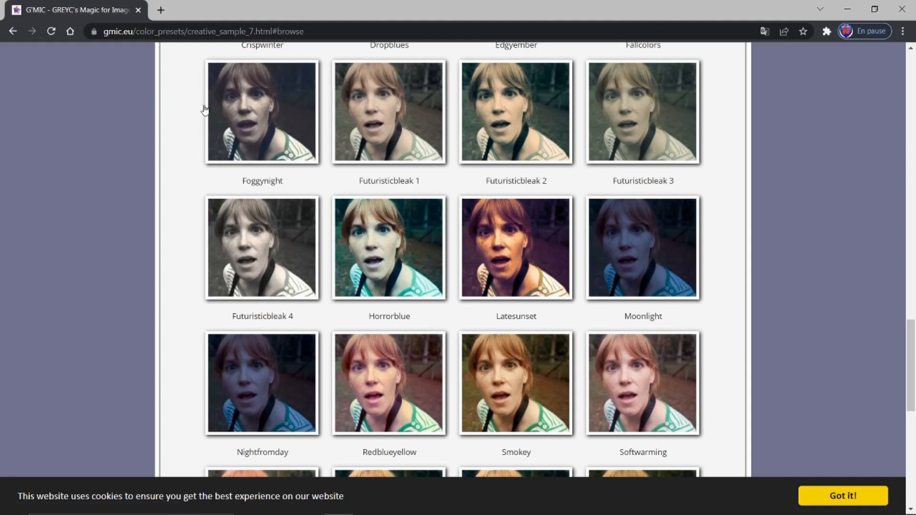
Step: Return to GIMP, reopen G'MIC-Qt on the portrait and set the Creative Pack color preset to Late Sunset
mouse_move(208, 513)
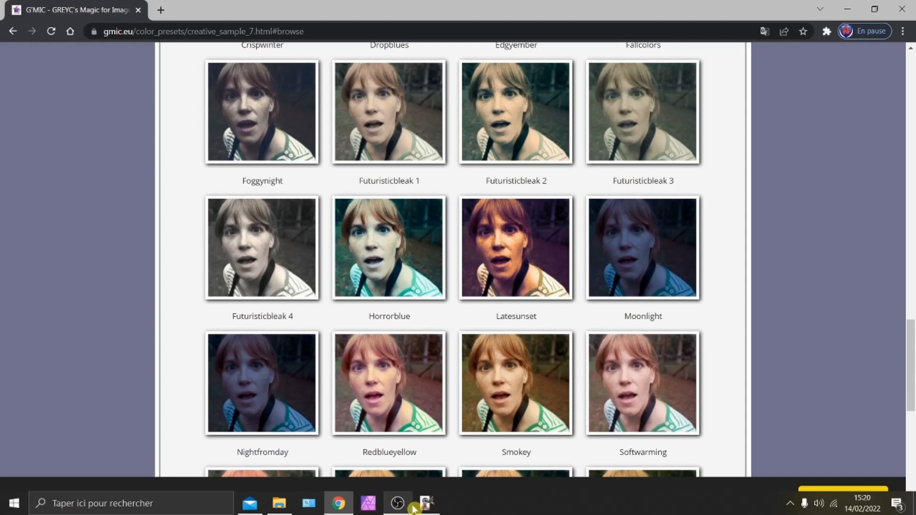
left_click(427, 504)
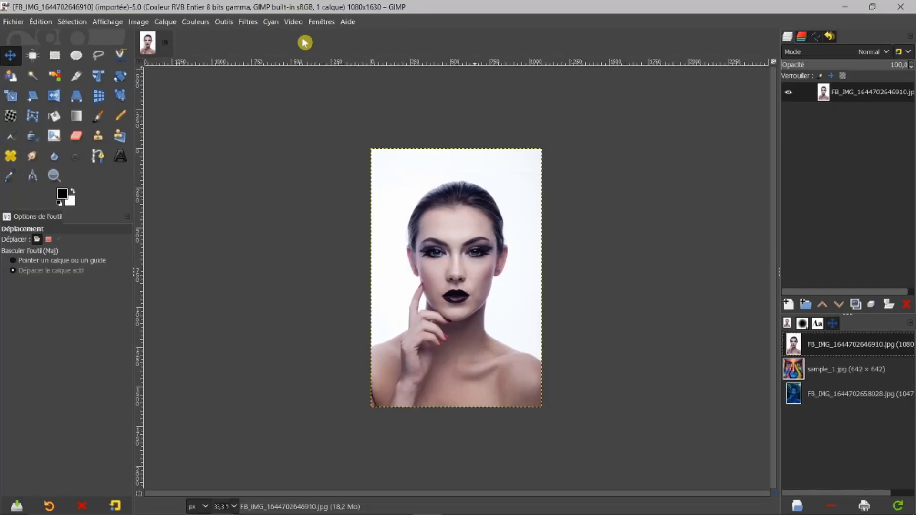
left_click(249, 22)
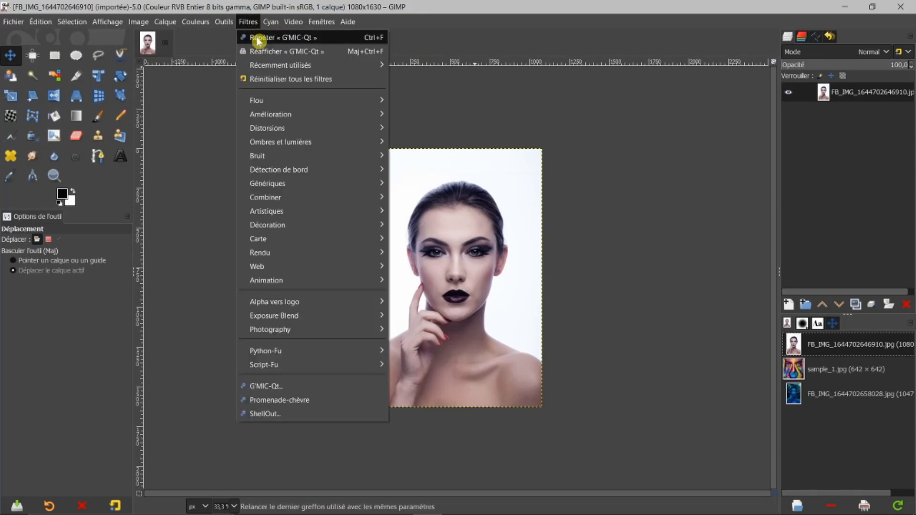
left_click(261, 52)
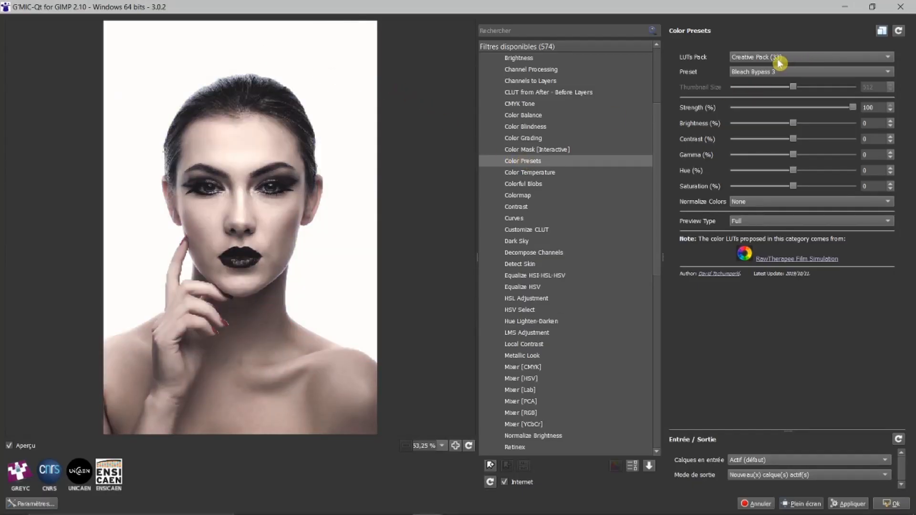
left_click(889, 73)
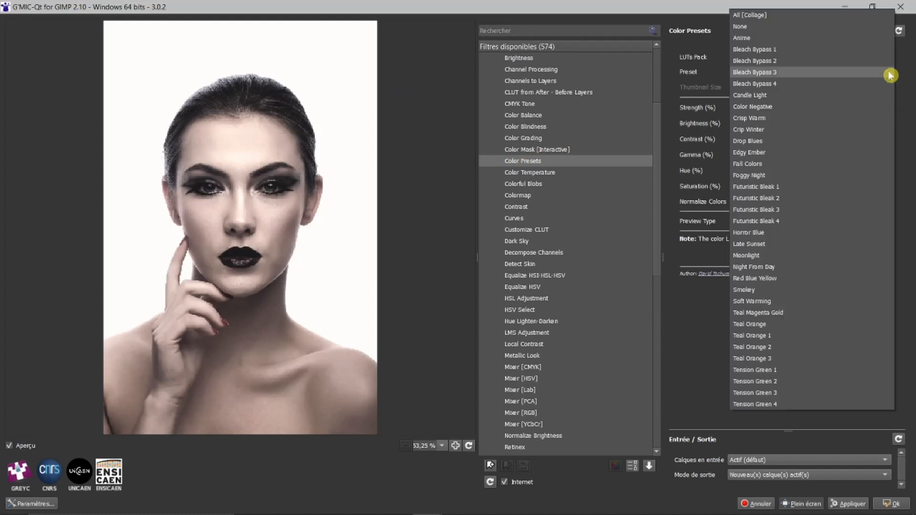
left_click(760, 245)
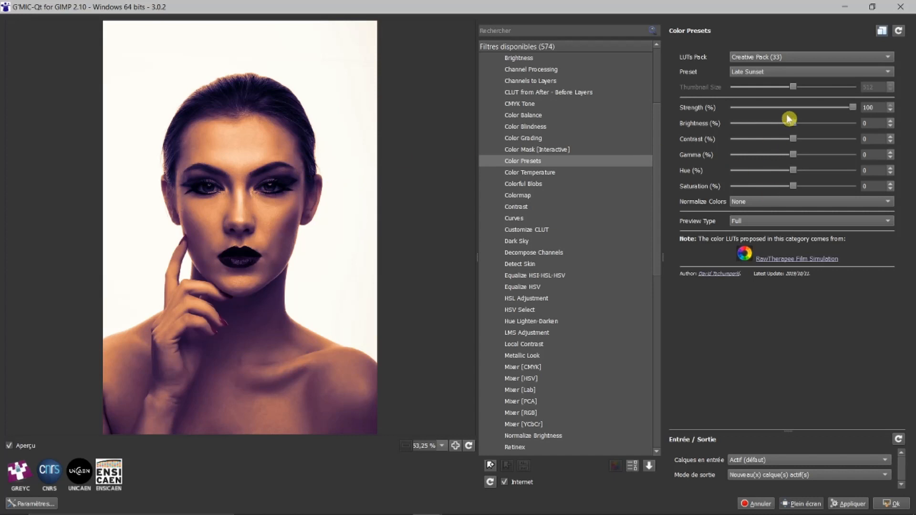
Step: Set the preset strength to 64 % and apply the filter with the output mode "Nouveau(x) calque(s)"
left_click_drag(852, 110, 809, 110)
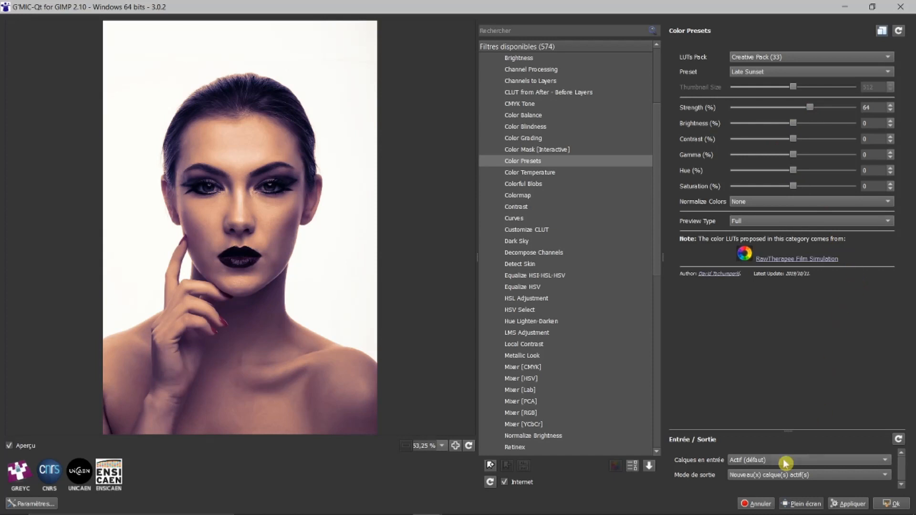
left_click(886, 478)
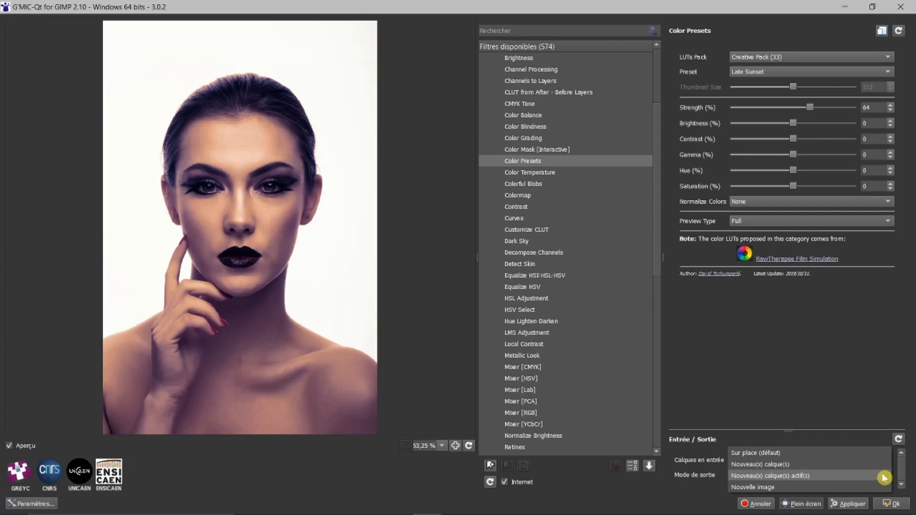
left_click(816, 464)
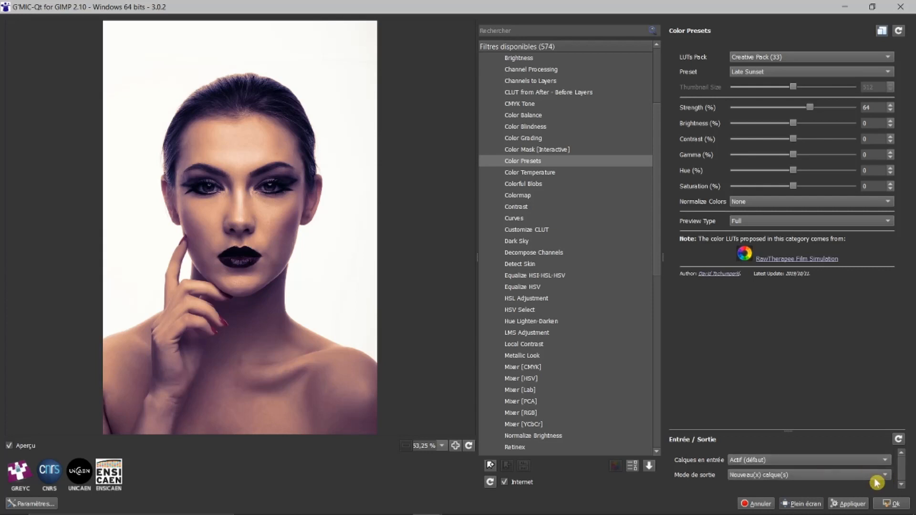
left_click(891, 504)
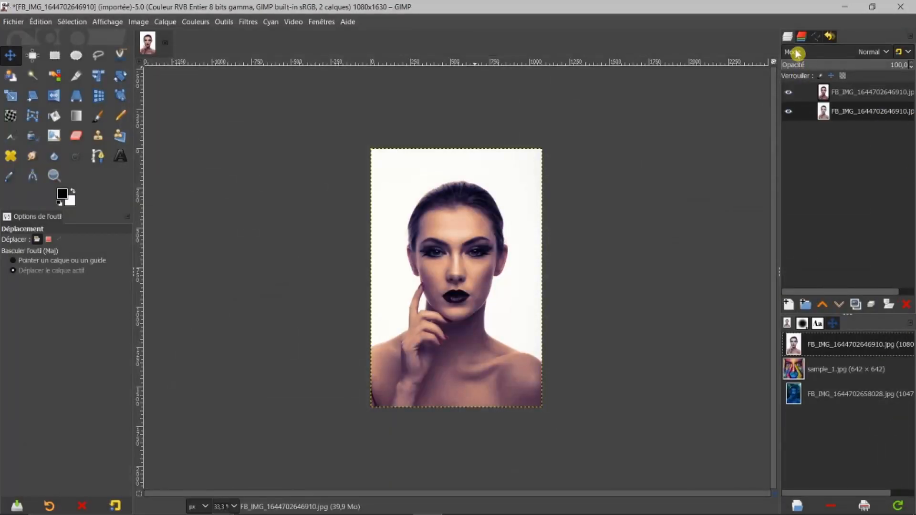
Step: Compare the Late Sunset layer with the original portrait by repeatedly hiding and showing it
left_click(789, 93)
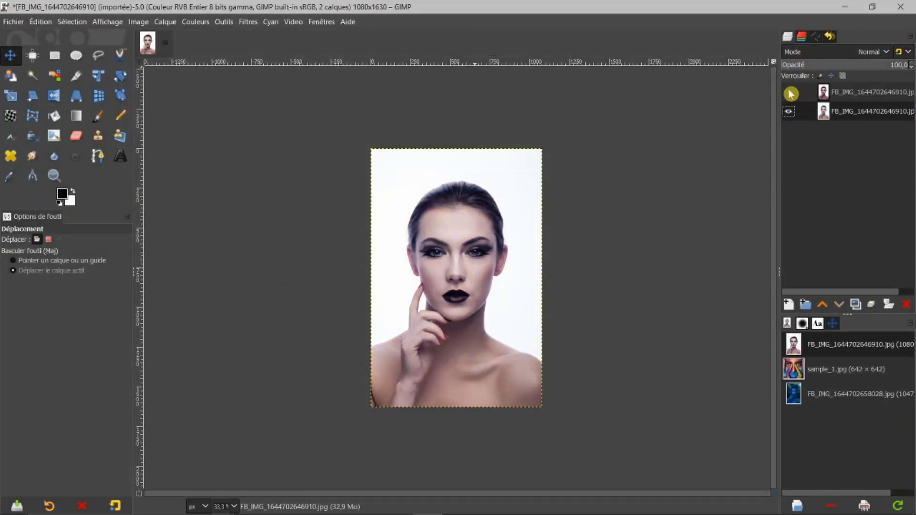
left_click(790, 94)
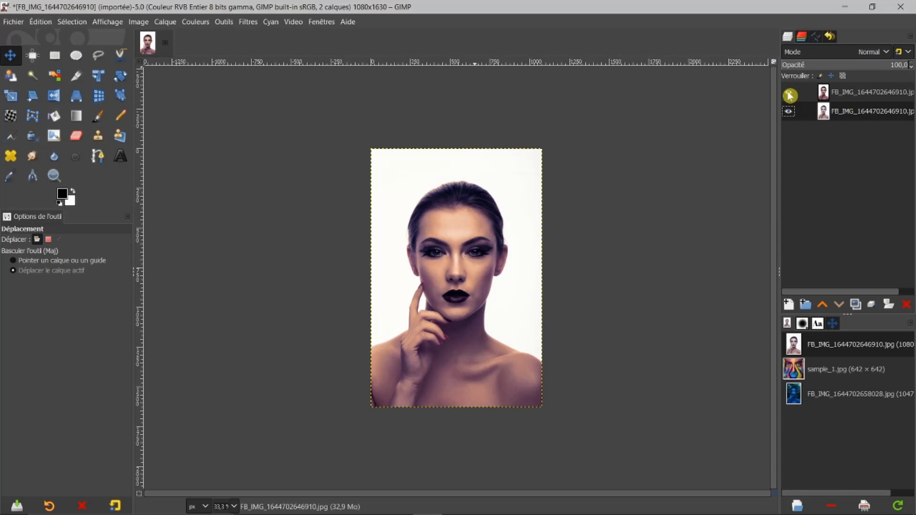
left_click(791, 95)
left_click(792, 96)
left_click(794, 96)
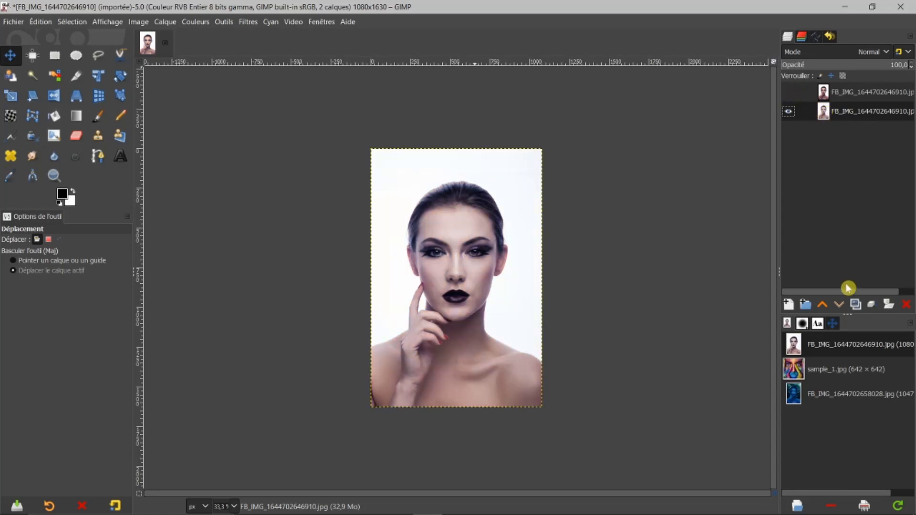
Step: Raise the original portrait layer above the Late Sunset layer and leave only the original visible
left_click(824, 306)
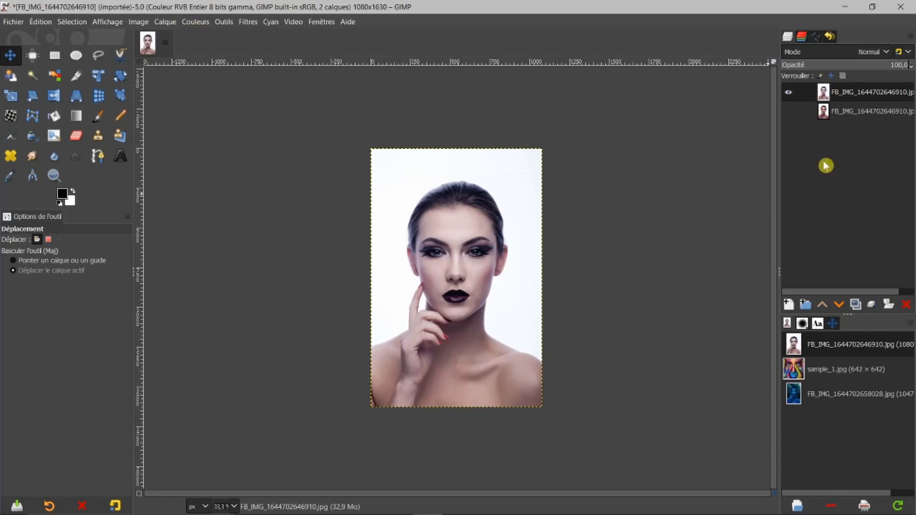
left_click(790, 115)
left_click(790, 95)
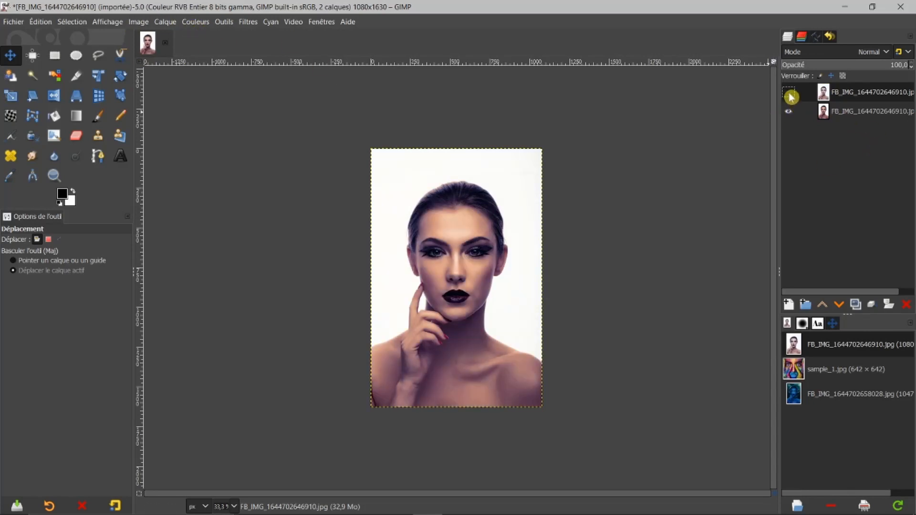
left_click(791, 112)
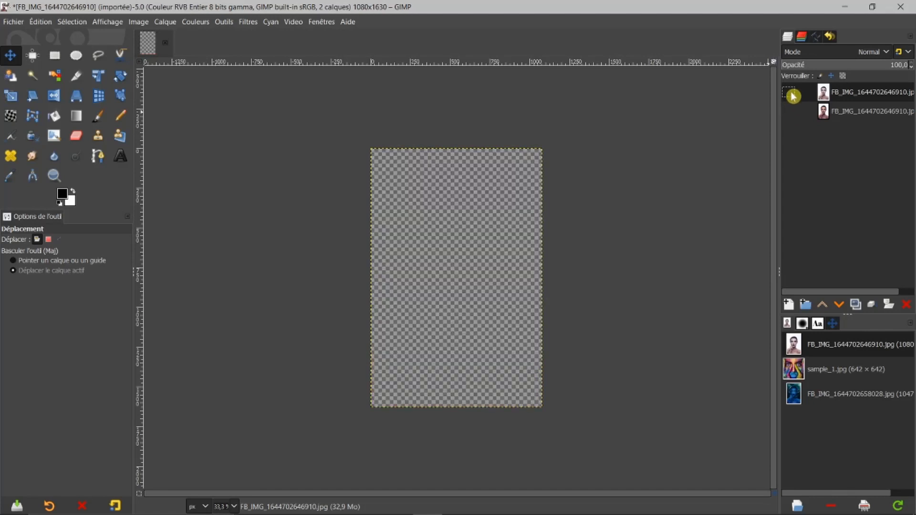
left_click(791, 94)
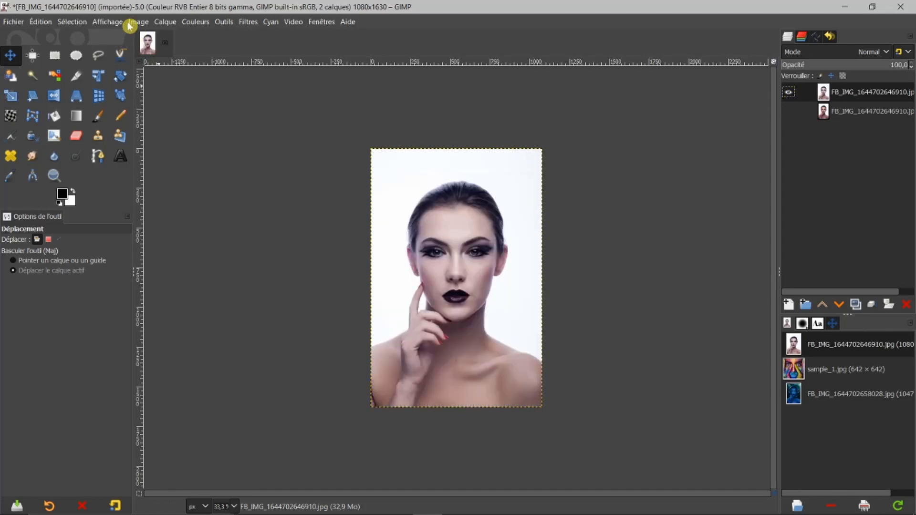
Step: Adjust the original layer's input levels (Niveaux) to a gamma of 0,61 and a white point of 225
left_click(198, 23)
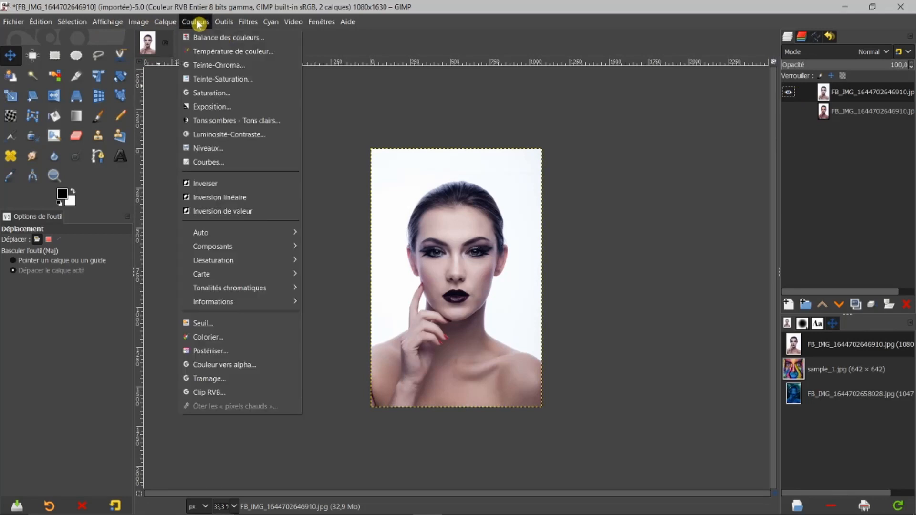
left_click(211, 147)
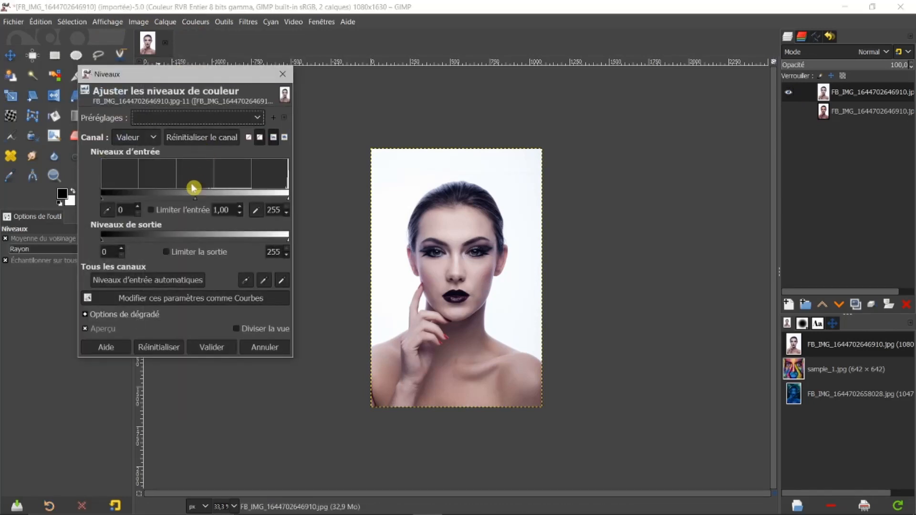
left_click_drag(201, 205, 219, 205)
left_click_drag(289, 202, 267, 201)
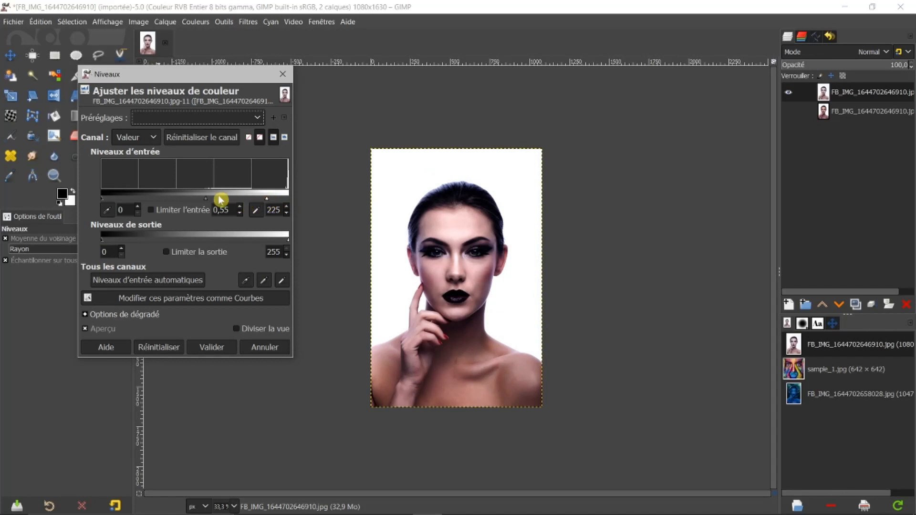
mouse_move(206, 205)
left_mouse_down()
mouse_move(218, 202)
mouse_move(204, 200)
left_mouse_up()
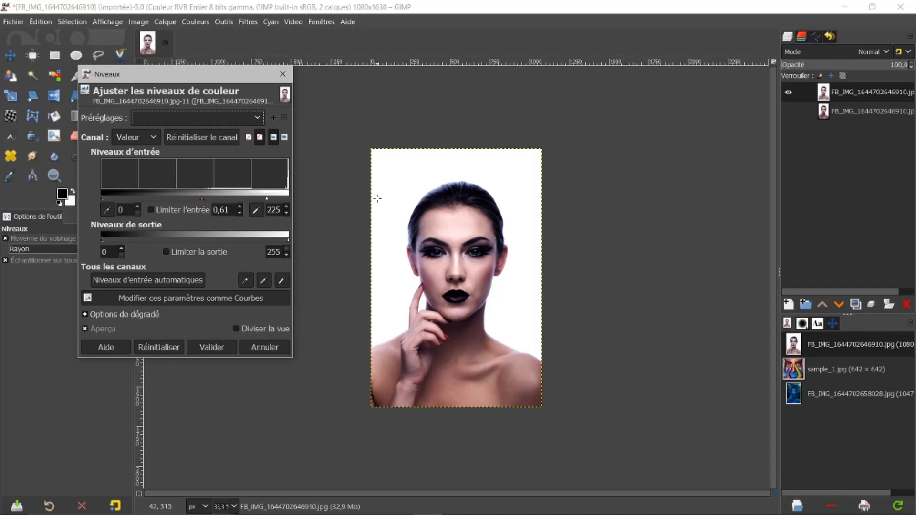
left_click(219, 348)
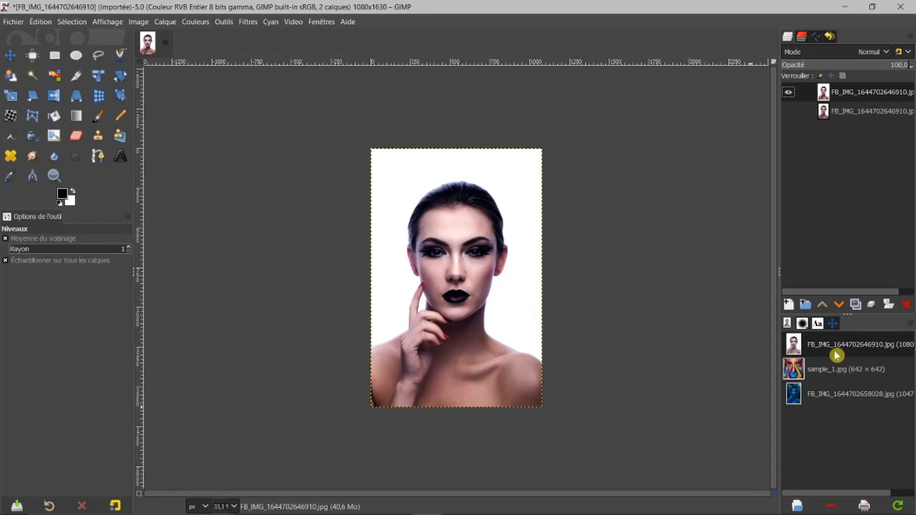
Step: Add the portrait from the open images as a new layer directly beneath the levels-adjusted layer, and select the top layer
left_click_drag(793, 313, 794, 104)
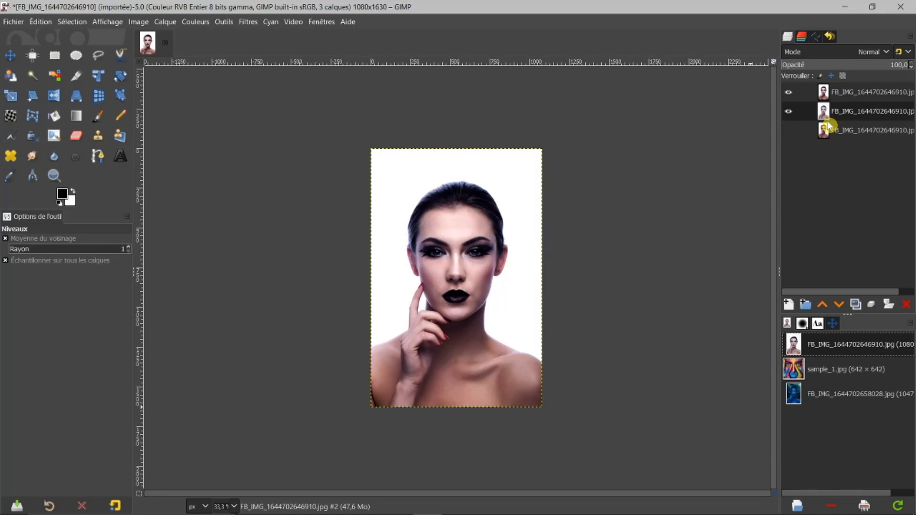
left_click(789, 94)
left_click(789, 94)
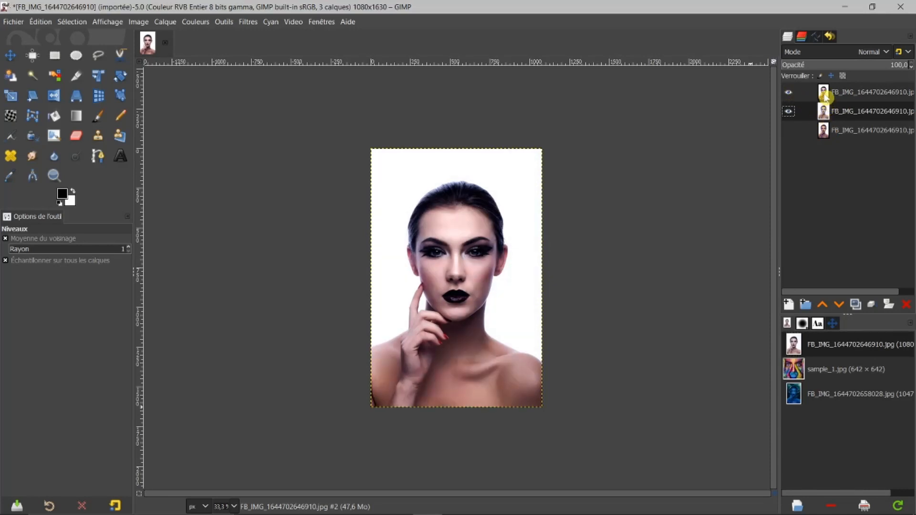
left_click(824, 94)
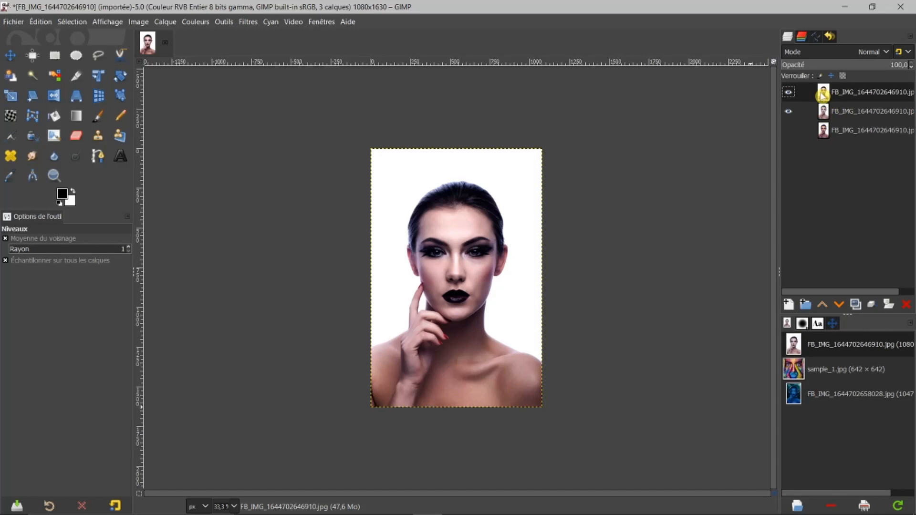
Step: Launch G'MIC-Qt on the levels-adjusted layer and choose the CLUT from After - Before Layers filter
left_click(254, 22)
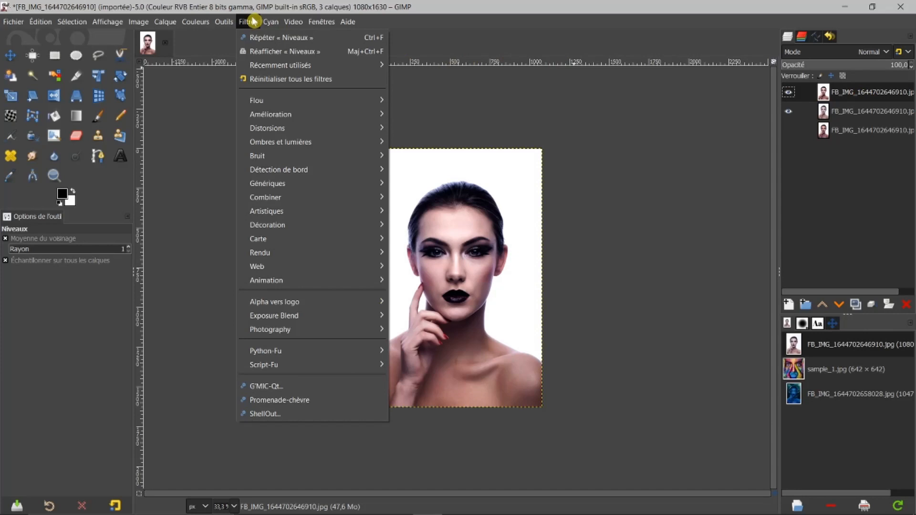
left_click(276, 387)
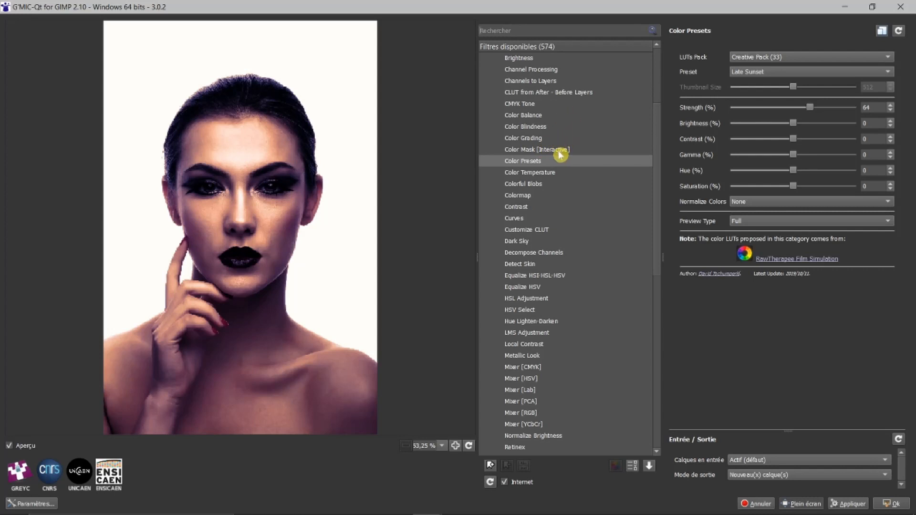
scroll(567, 165, "up", 3)
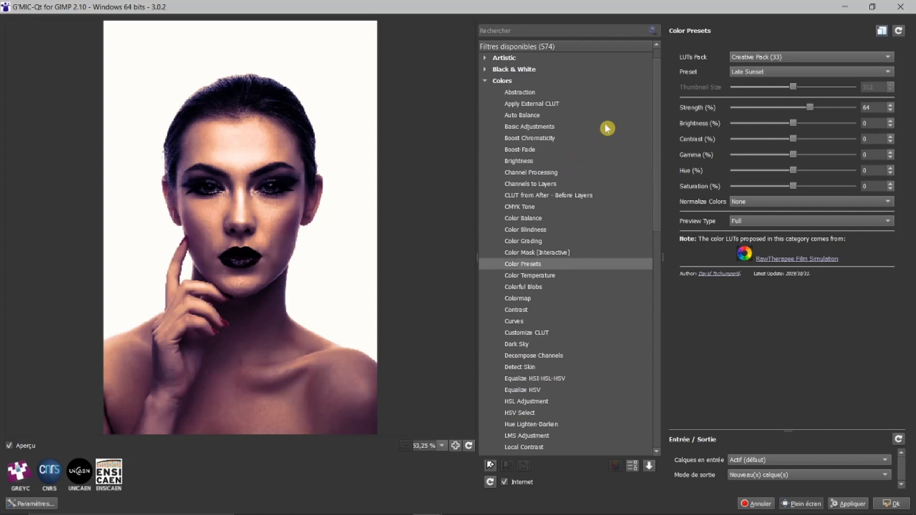
left_click(543, 198)
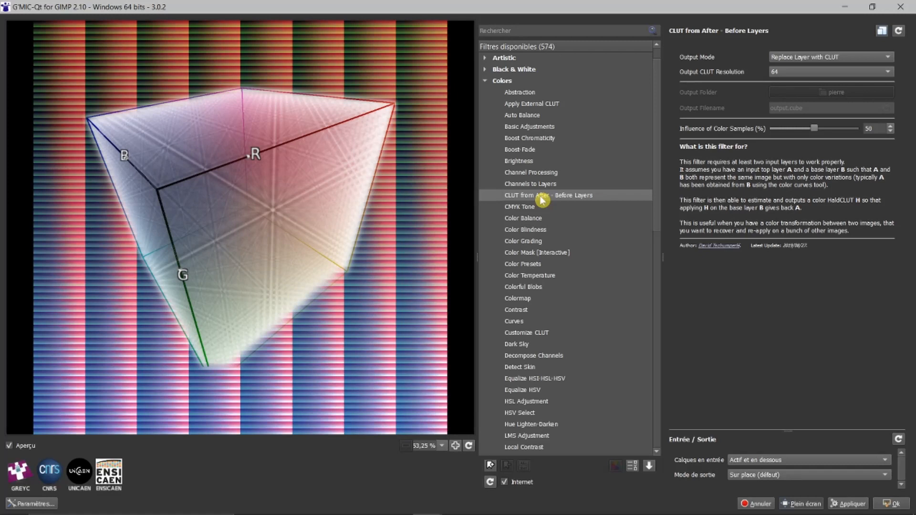
Step: Check the order of the adjusted and original layers in the main image window, and return to the G'MIC-Qt filter
mouse_move(389, 511)
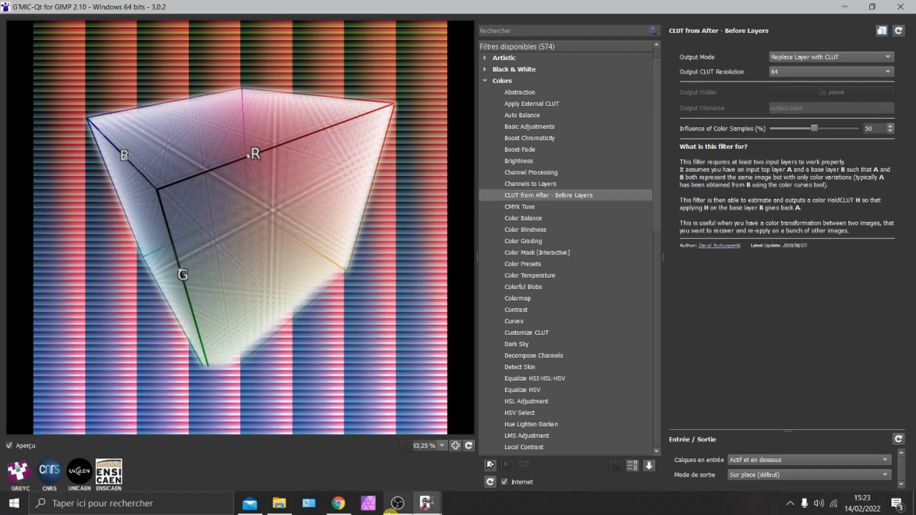
mouse_move(426, 505)
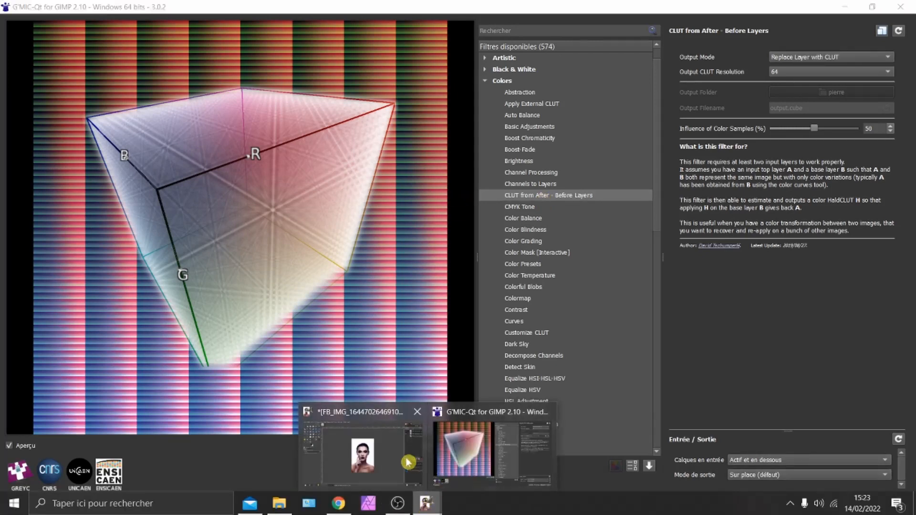
left_click(388, 452)
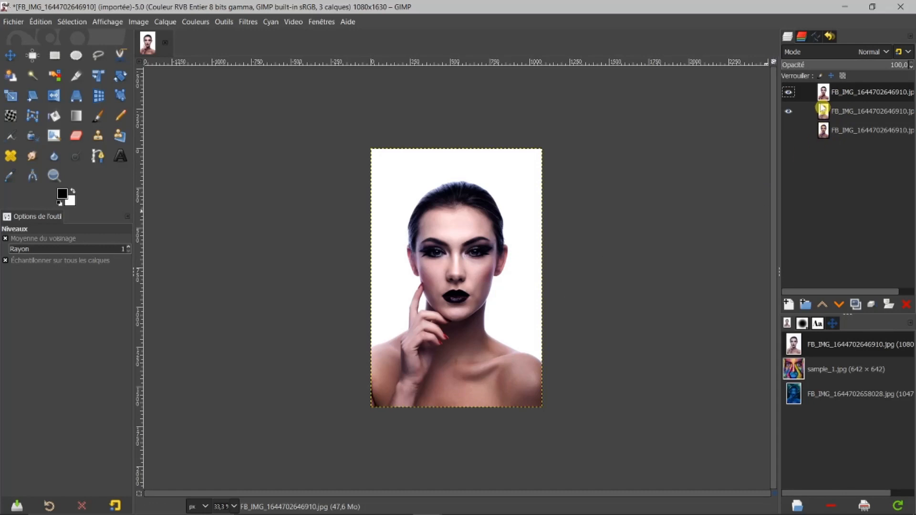
mouse_move(356, 514)
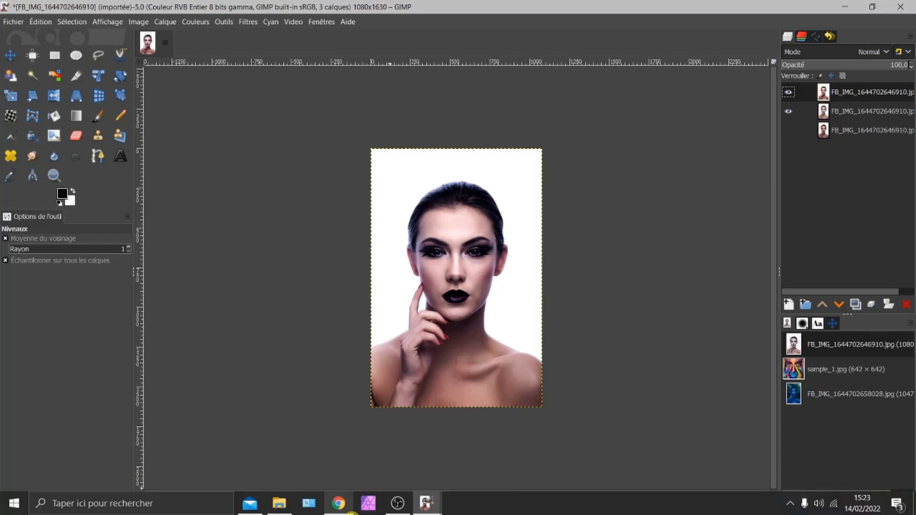
left_click(421, 511)
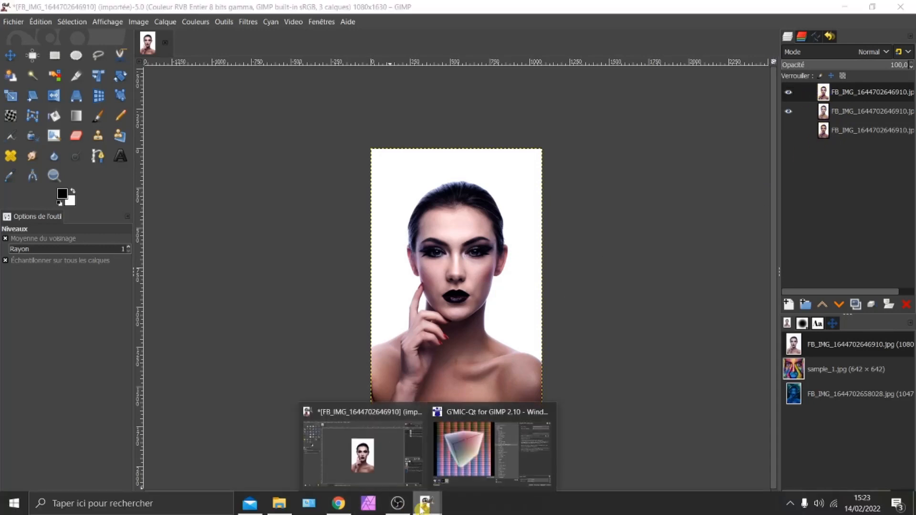
left_click(451, 462)
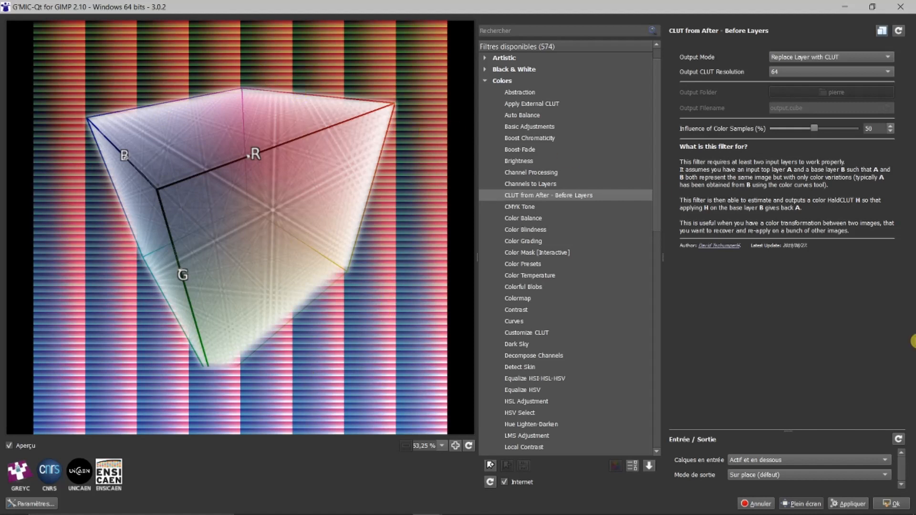
Step: Set the filter's output mode to Nouveau(x) calque(s) and apply it to generate the CLUT as a new layer
left_click(889, 476)
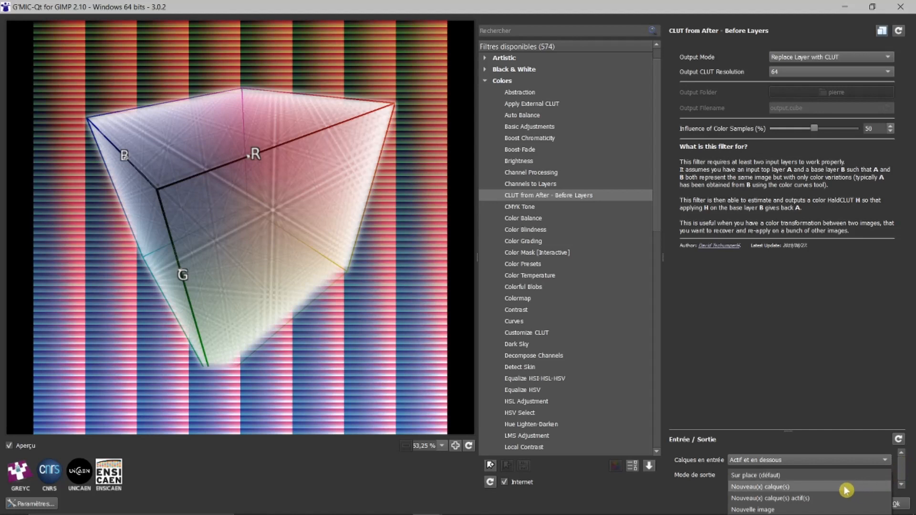
left_click(817, 488)
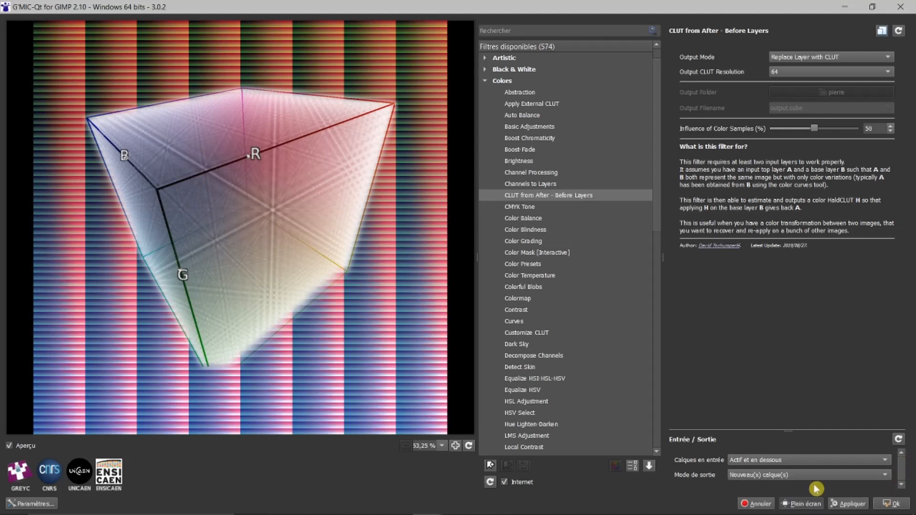
left_click(889, 505)
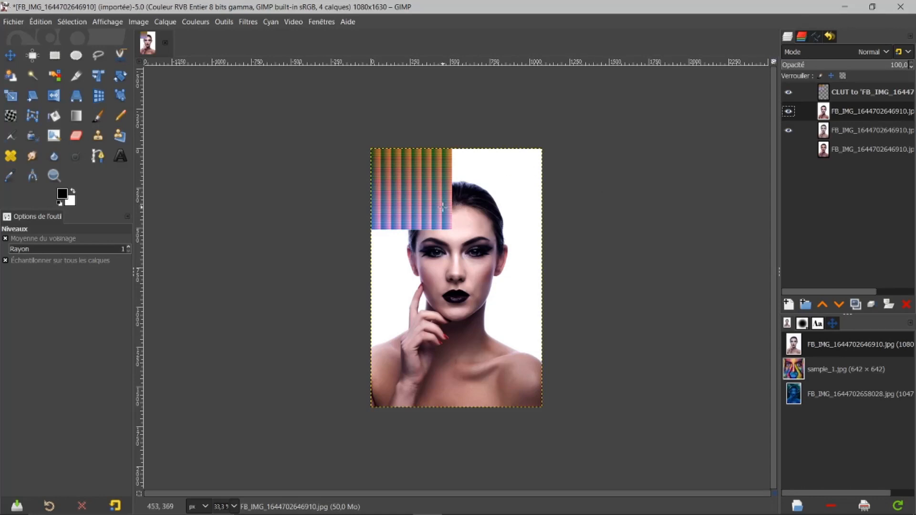
Step: Hide the CLUT layer and compare the levels-adjusted portrait with the original beneath it by toggling its visibility
scroll(442, 206, "up", 1)
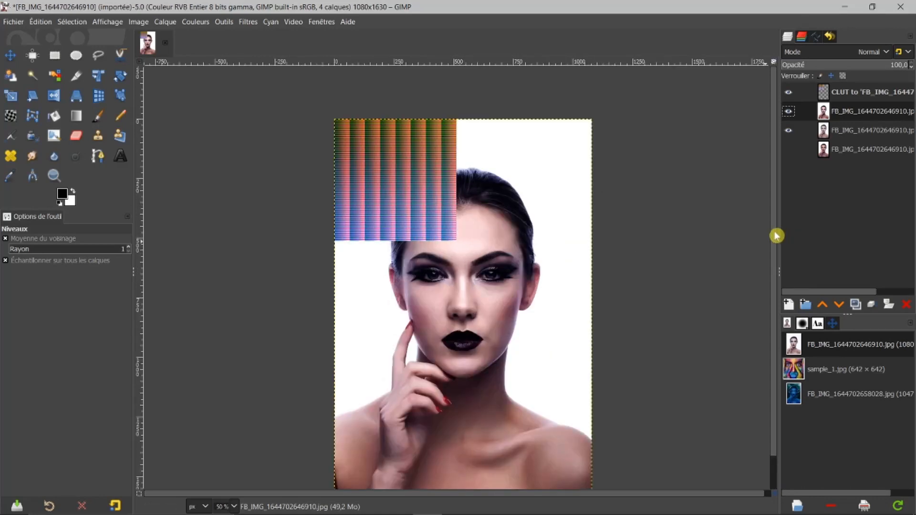
left_click_drag(775, 238, 774, 248)
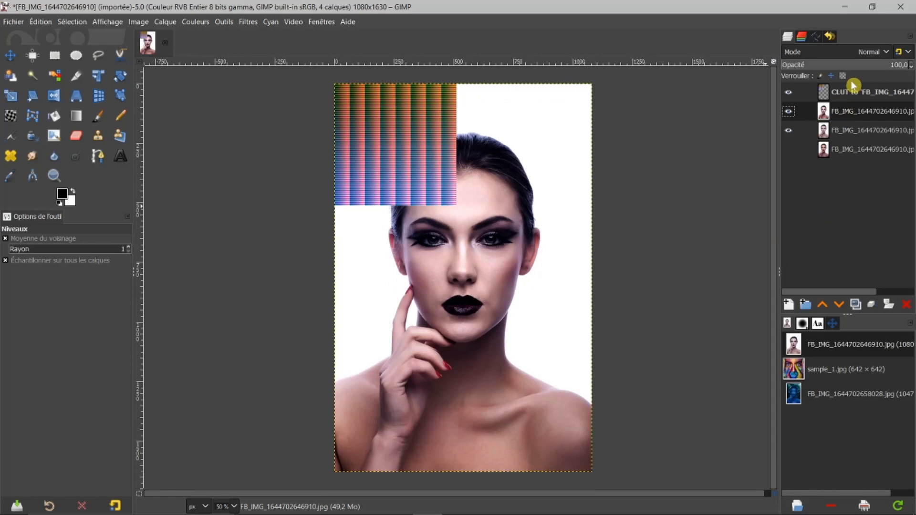
left_click(788, 92)
left_click(824, 96)
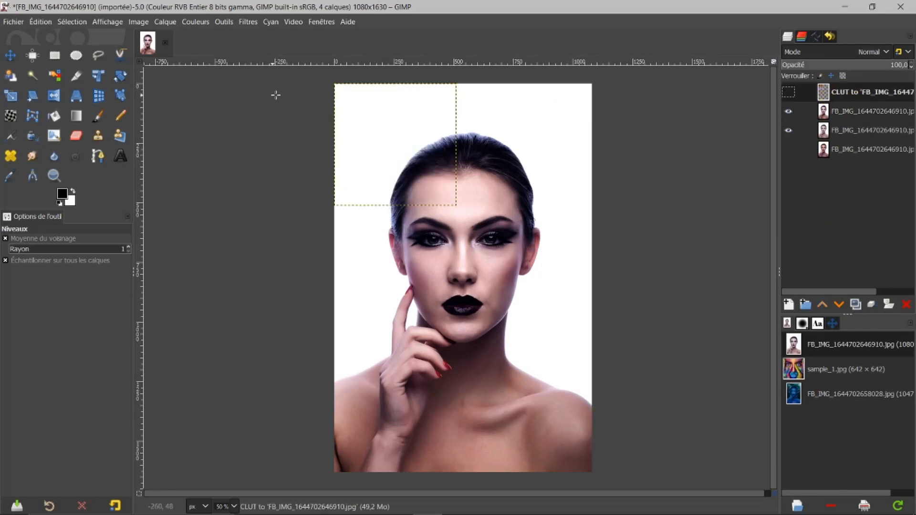
left_click(792, 113)
left_click(792, 113)
left_click(796, 112)
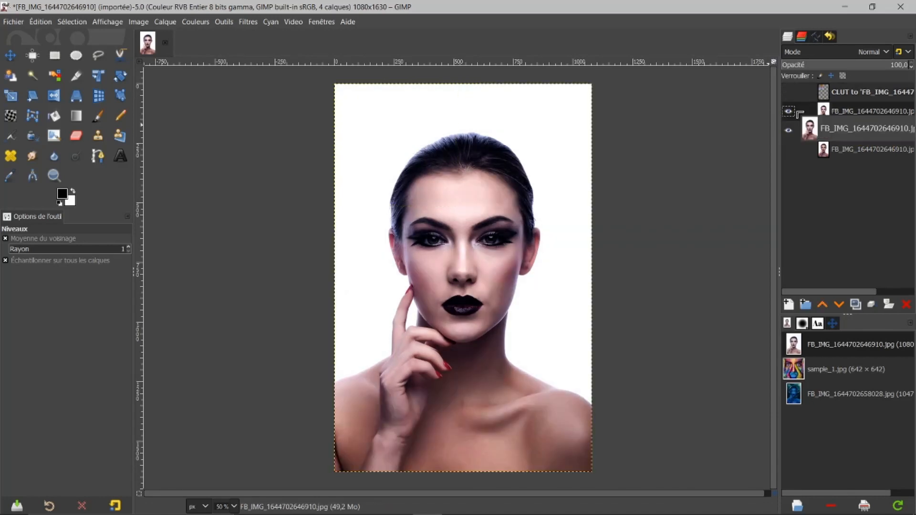
left_click(792, 113)
left_click(793, 113)
left_click(793, 114)
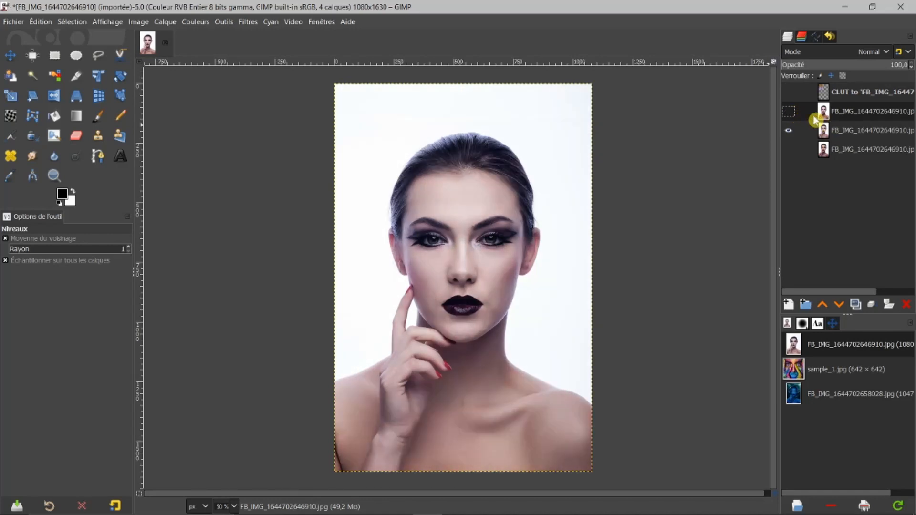
Step: Move the levels-adjusted layer beneath the original portrait, and compare the two before leaving the original visible
left_click_drag(829, 115, 823, 143)
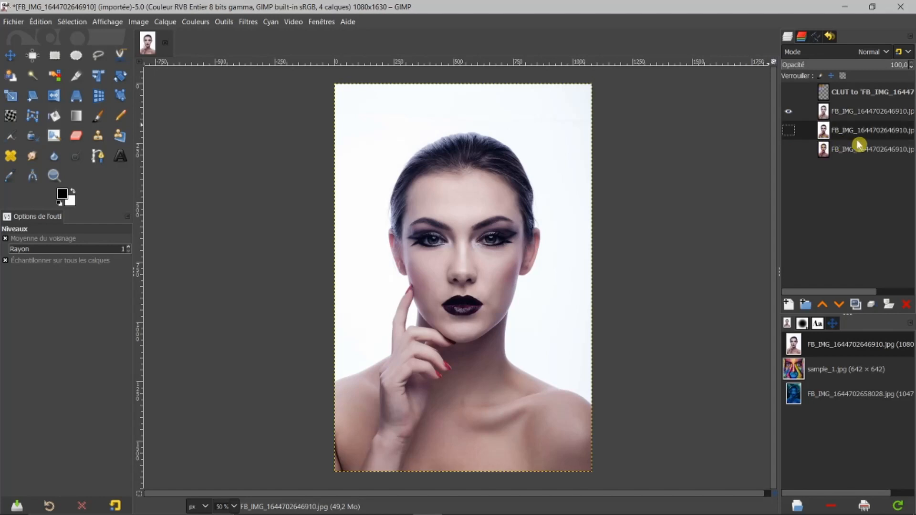
left_click(792, 114)
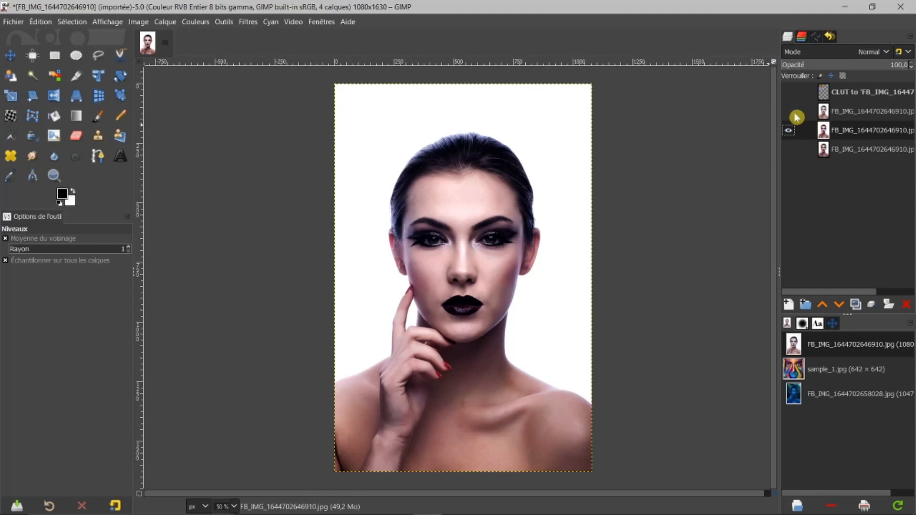
left_click(792, 115)
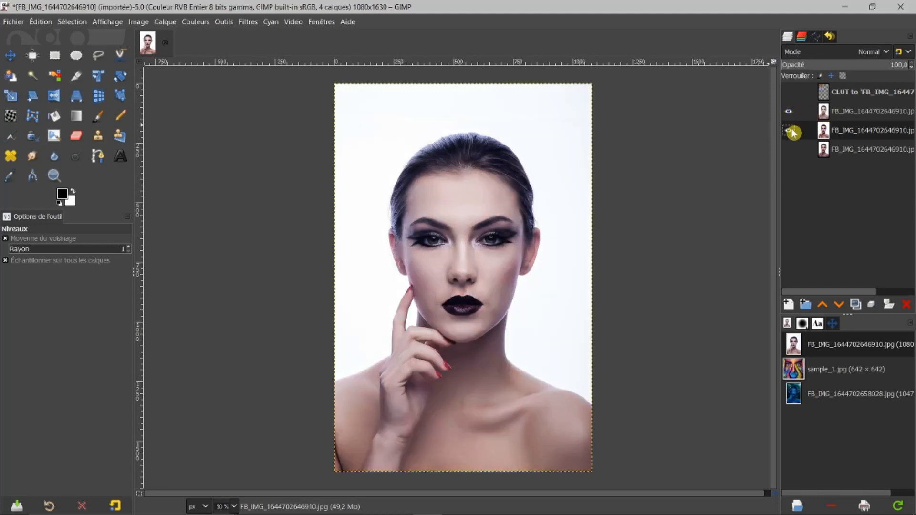
Step: Show the CLUT layer and move it from the image's corner onto the face in the portrait
left_click(828, 96)
left_click(789, 92)
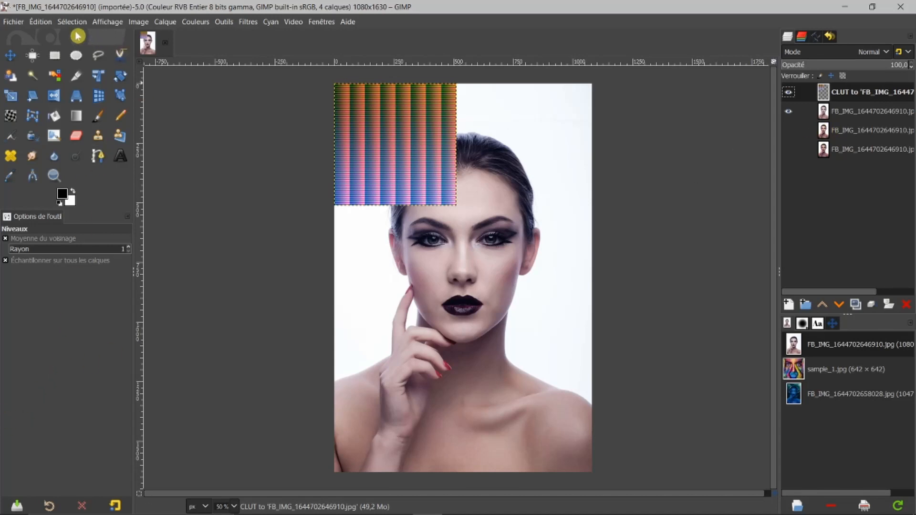
left_click(11, 55)
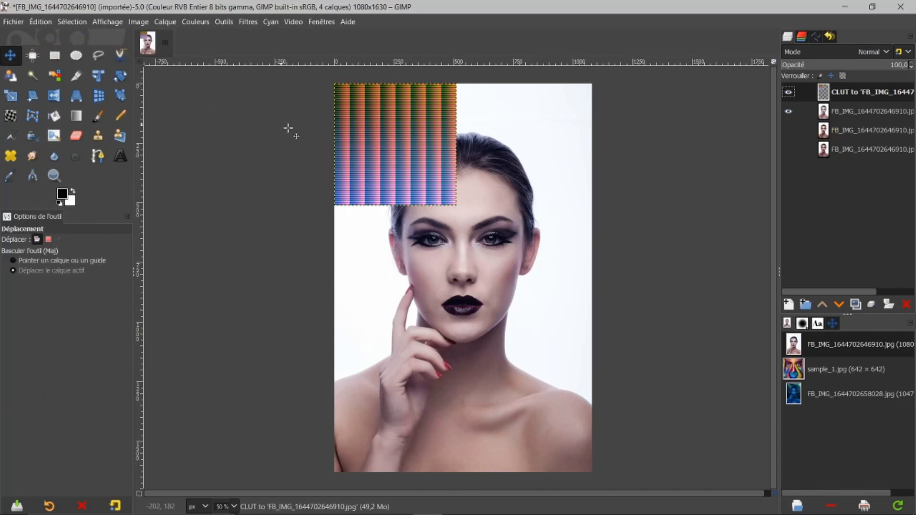
left_click_drag(366, 141, 399, 214)
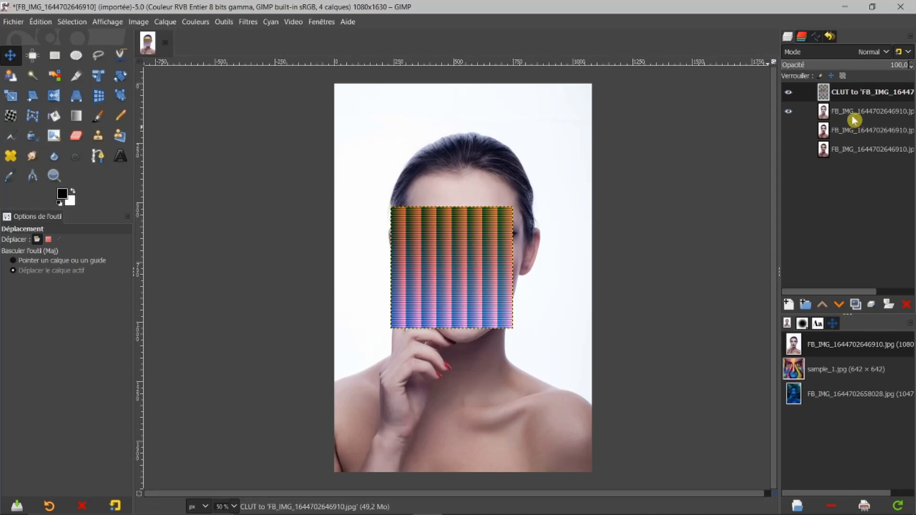
Step: View the levels-adjusted portrait on its own, and restore visibility of only the CLUT layer and the original portrait beneath it
left_click(789, 112)
left_click(791, 92)
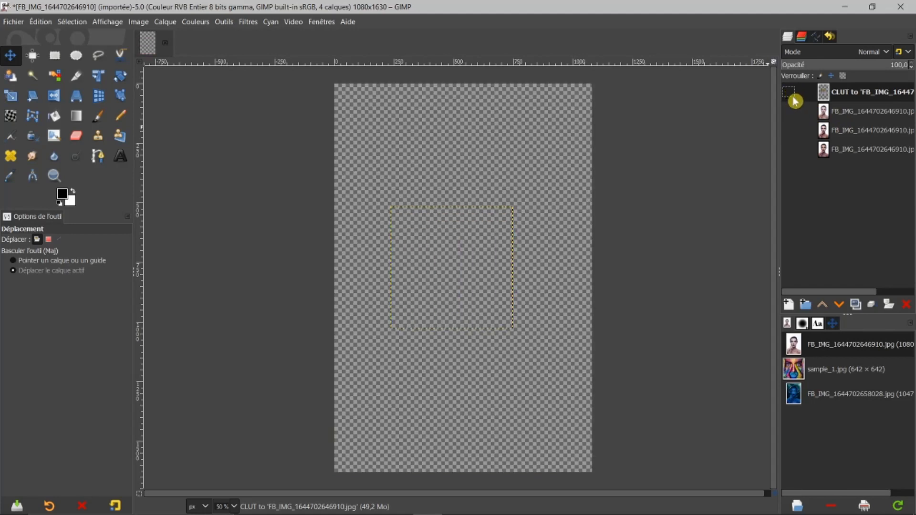
left_click(792, 131)
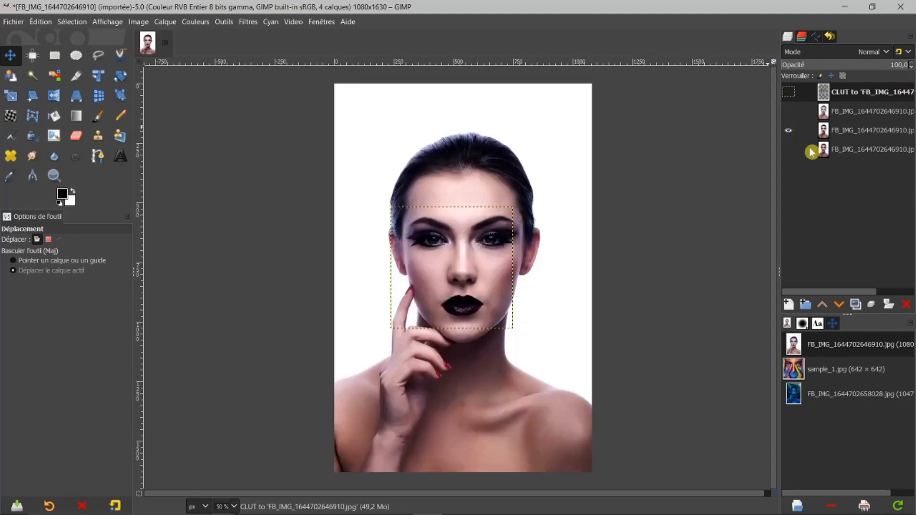
left_click(791, 130)
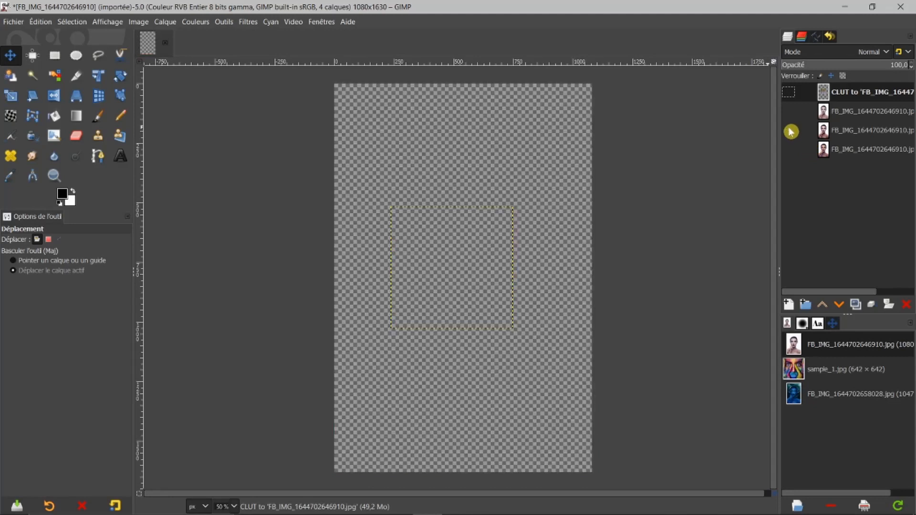
left_click(788, 111)
left_click(791, 96)
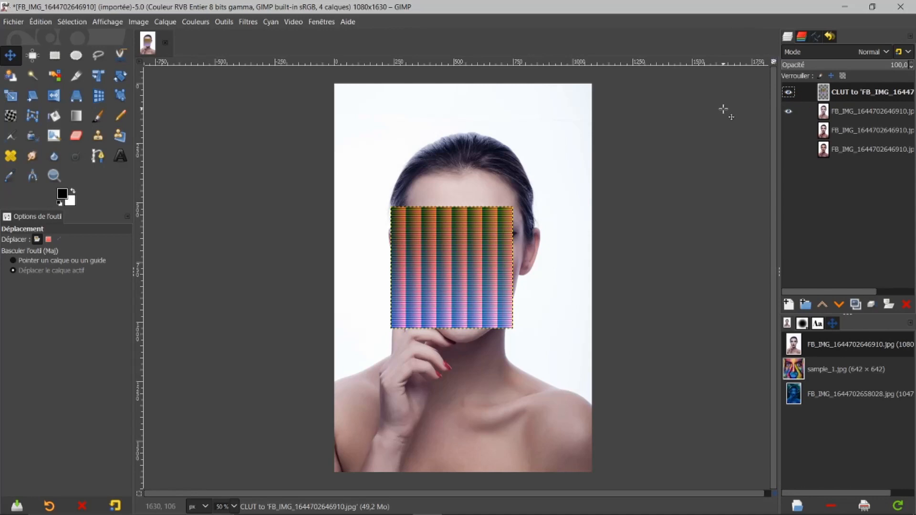
Step: Apply the G'MIC Apply External CLUT filter using the top layer as HaldCLUT, with active and below layers as input and new layers as output
left_click(248, 21)
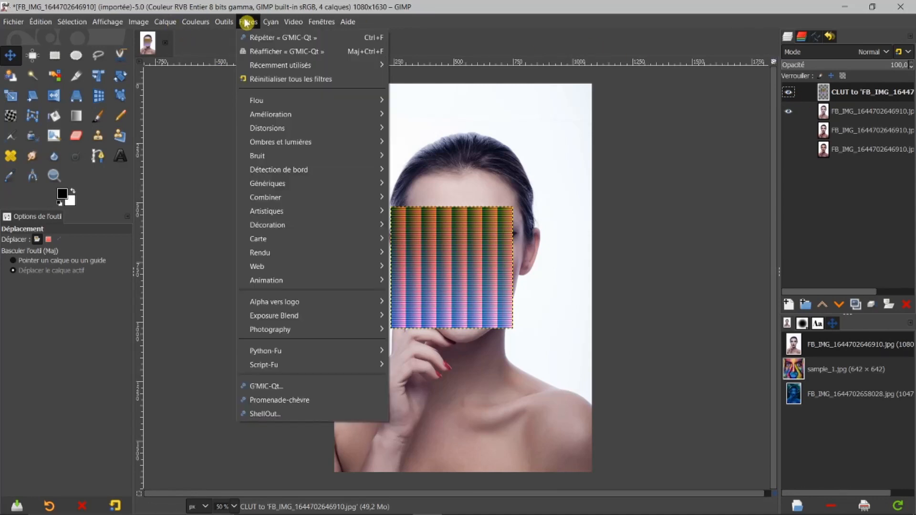
left_click(246, 51)
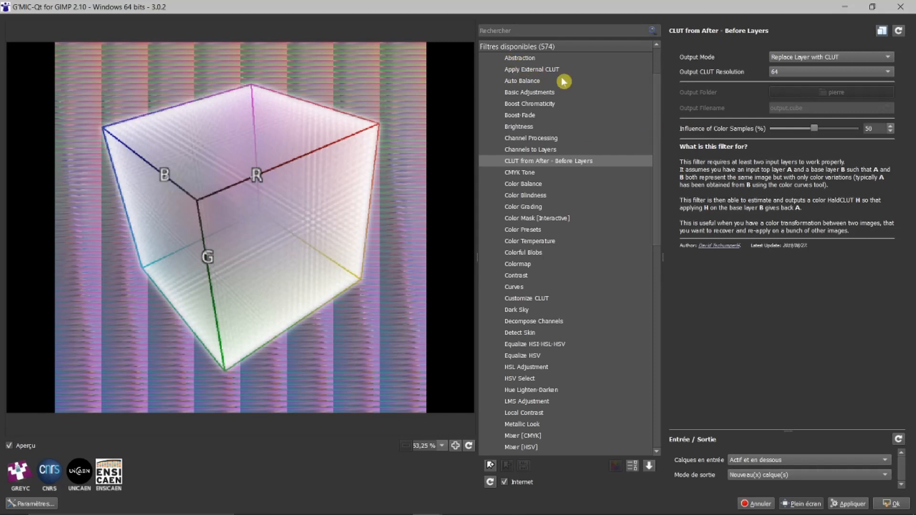
left_click(525, 70)
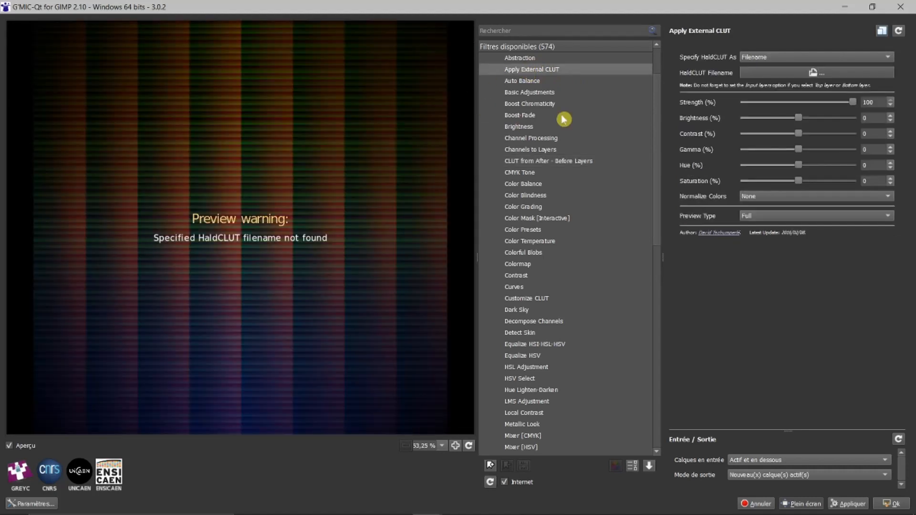
left_click(890, 58)
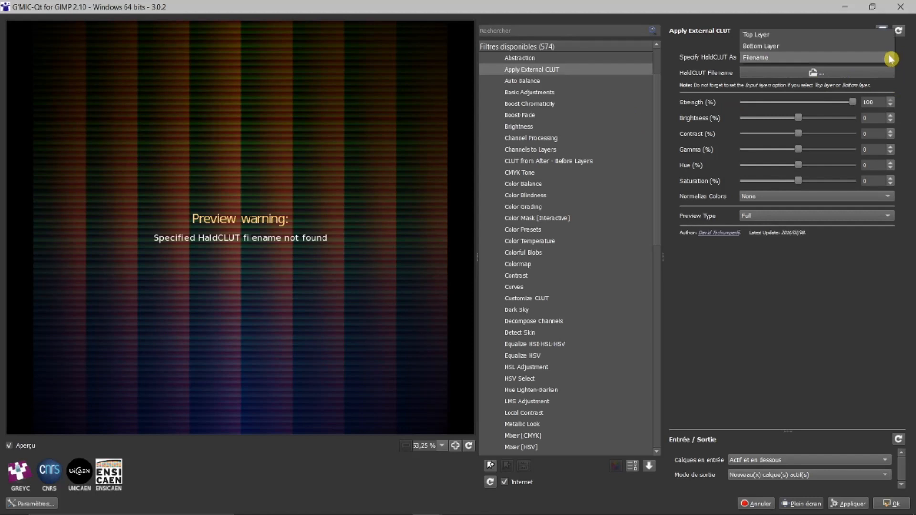
left_click(761, 35)
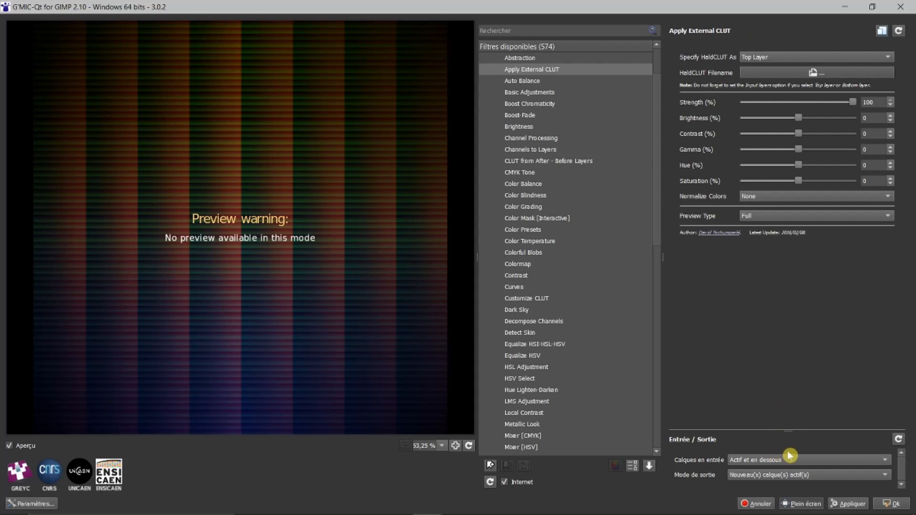
left_click(886, 478)
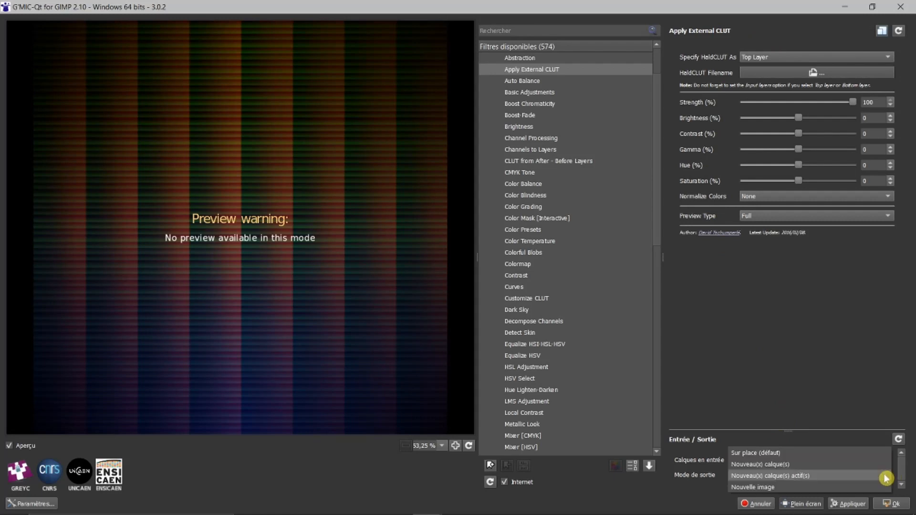
left_click(804, 465)
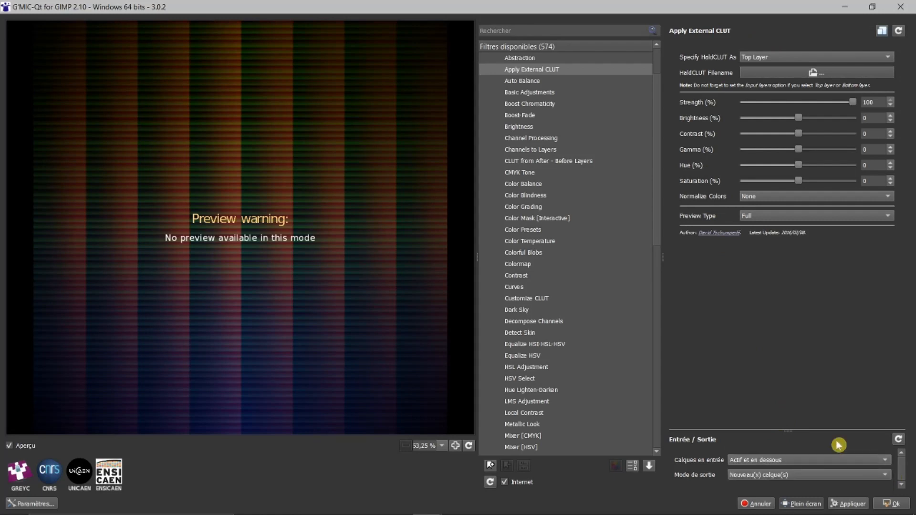
left_click(891, 505)
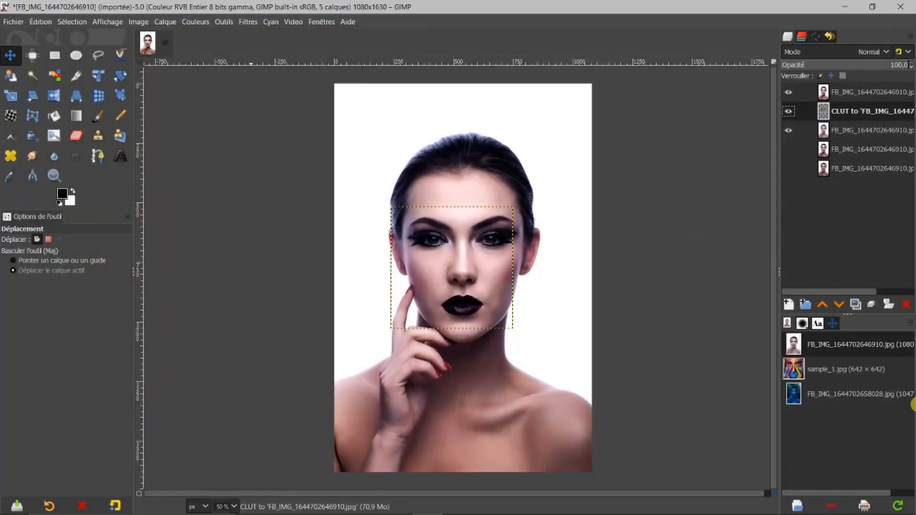
Step: Hide the CLUT layer and compare the CLUT result, the original portrait and the levels-adjusted portrait by toggling their visibility
left_click(789, 113)
left_click(792, 96)
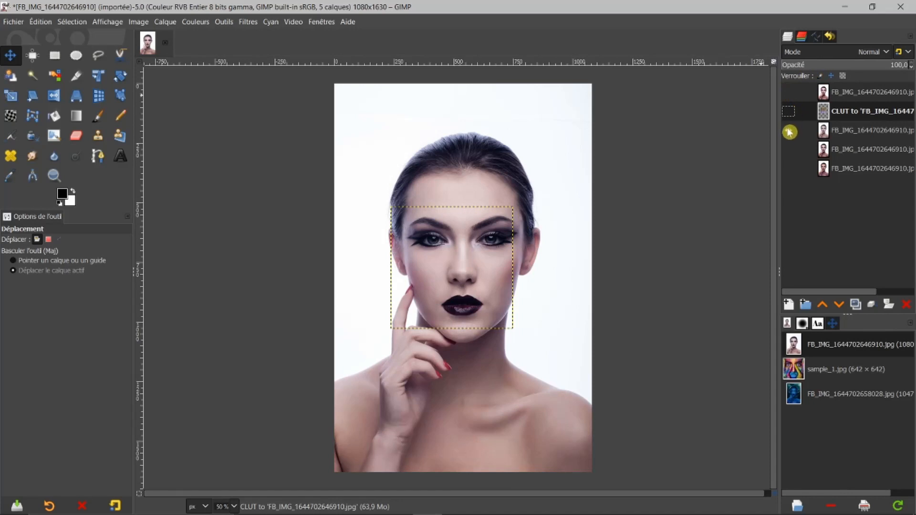
left_click(790, 133)
left_click(790, 114)
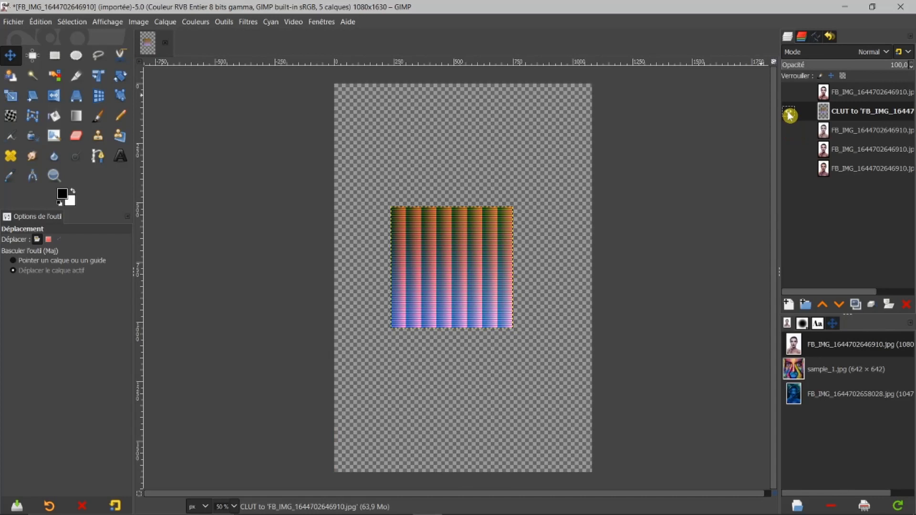
left_click(789, 115)
left_click(788, 150)
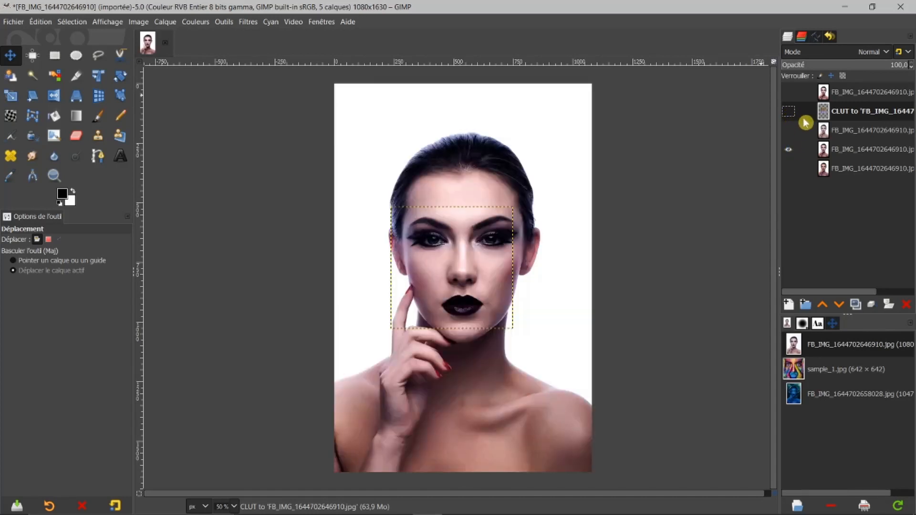
left_click(789, 92)
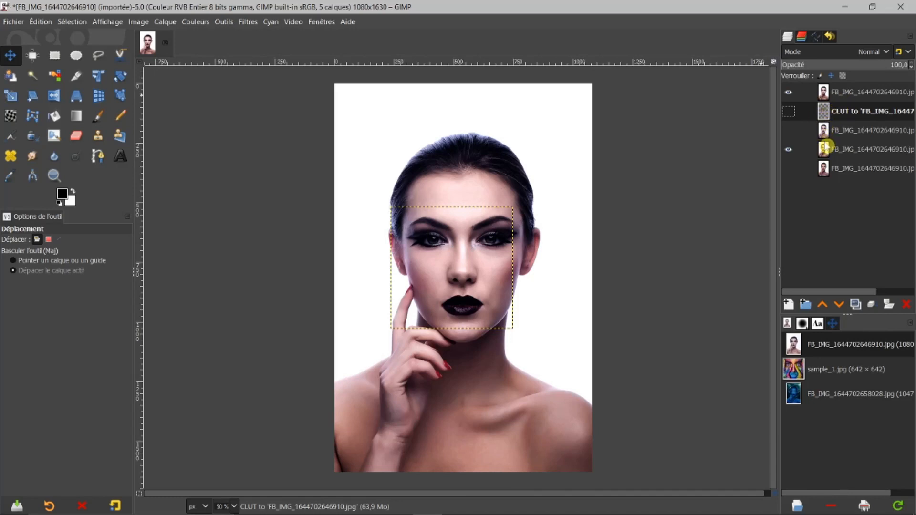
left_click(195, 22)
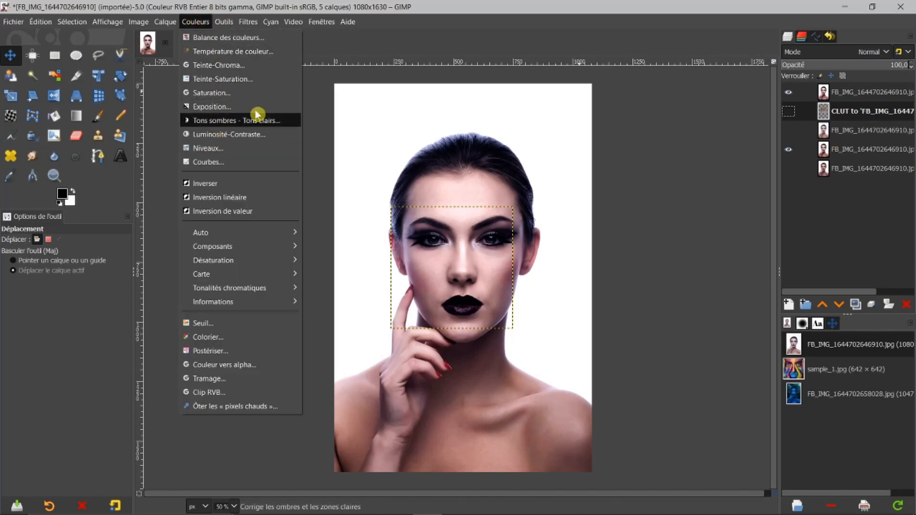
left_click(405, 46)
left_click(789, 148)
left_click(789, 147)
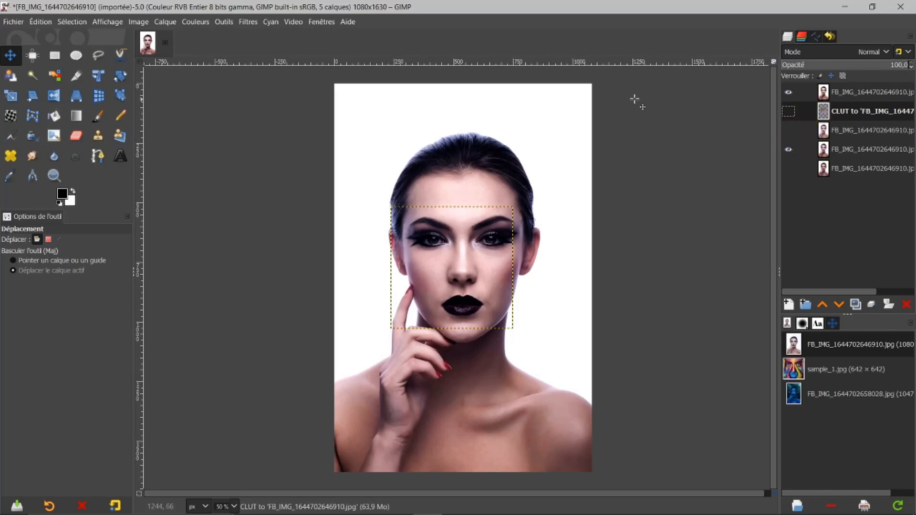
Step: Show the CLUT layer and move it above the CLUT-graded portrait at the top of the layer stack
left_click(787, 112)
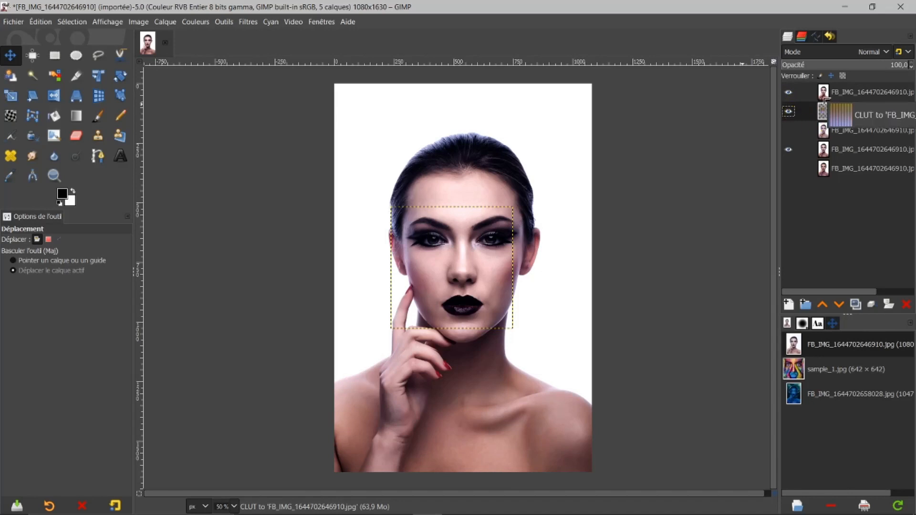
left_click_drag(824, 91, 824, 92)
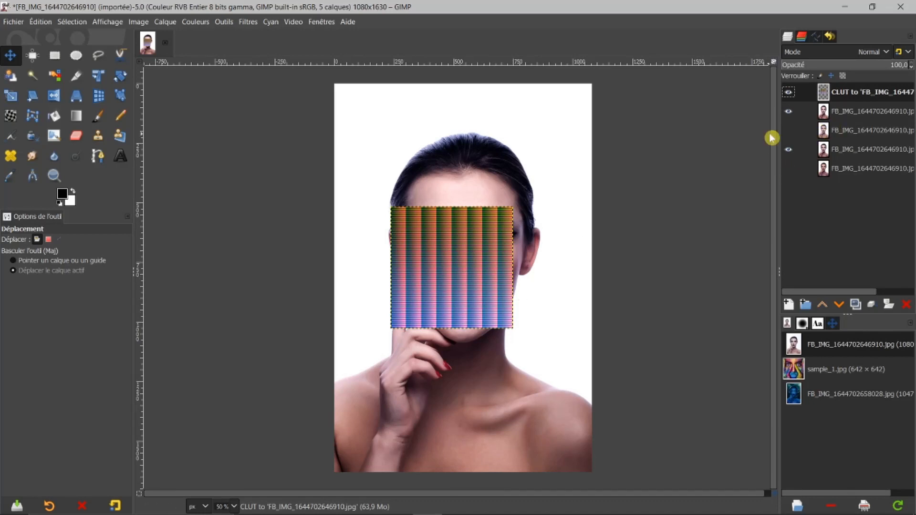
Step: Close the layered portrait image and discard its changes
left_click(165, 45)
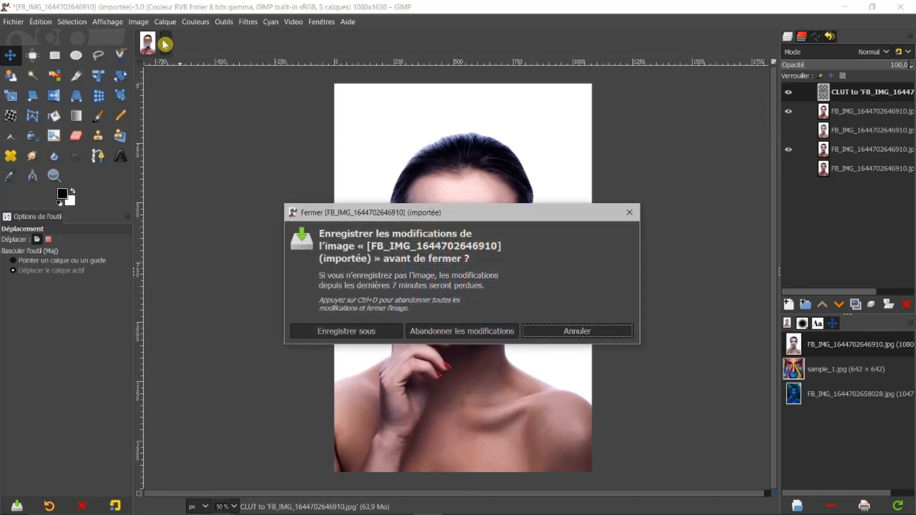
left_click(594, 331)
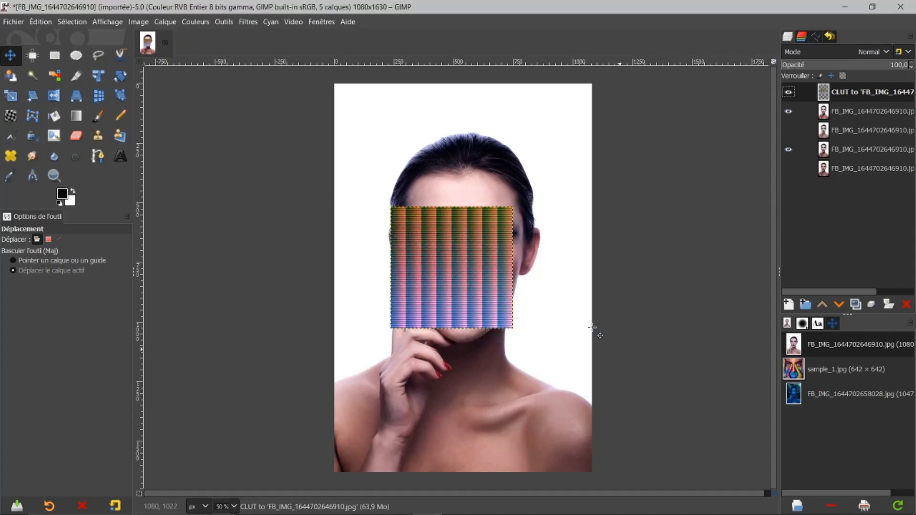
left_click(165, 45)
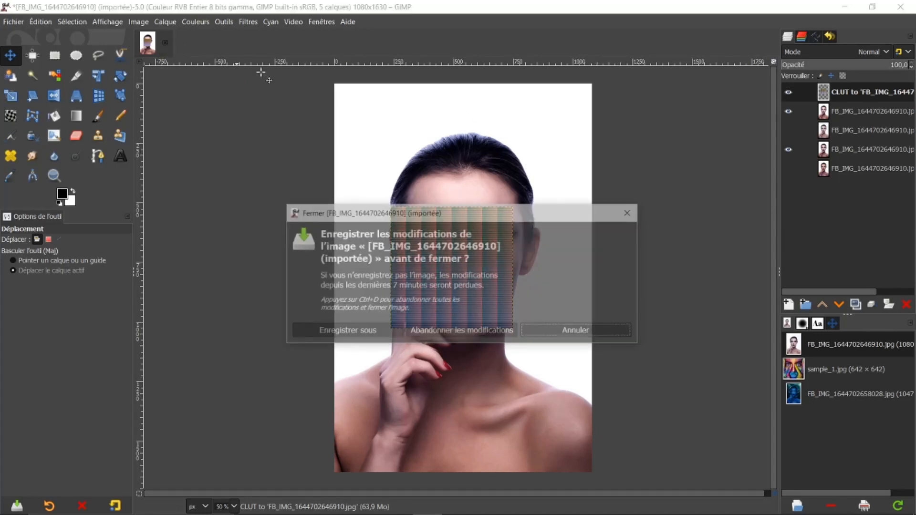
left_click(450, 334)
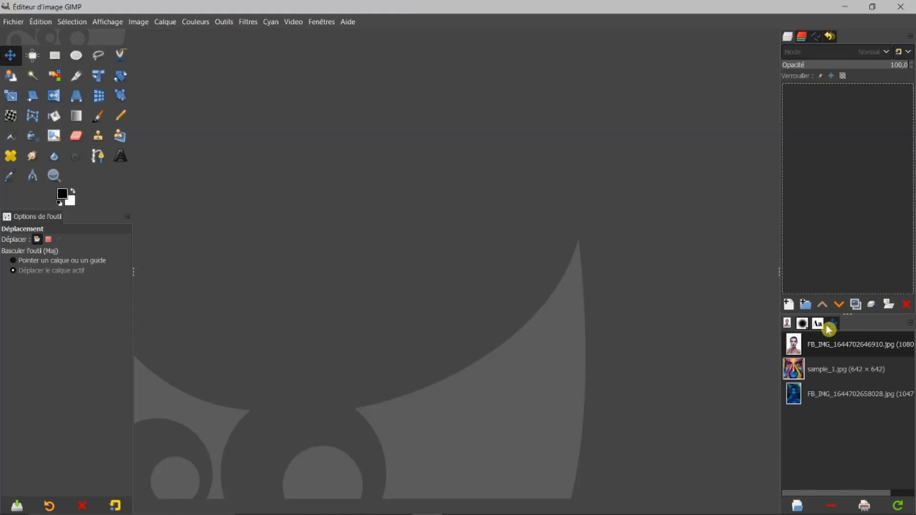
Step: Open the original portrait FB_IMG_1644702646910.jpg and fit the whole image in the window
left_click(796, 341)
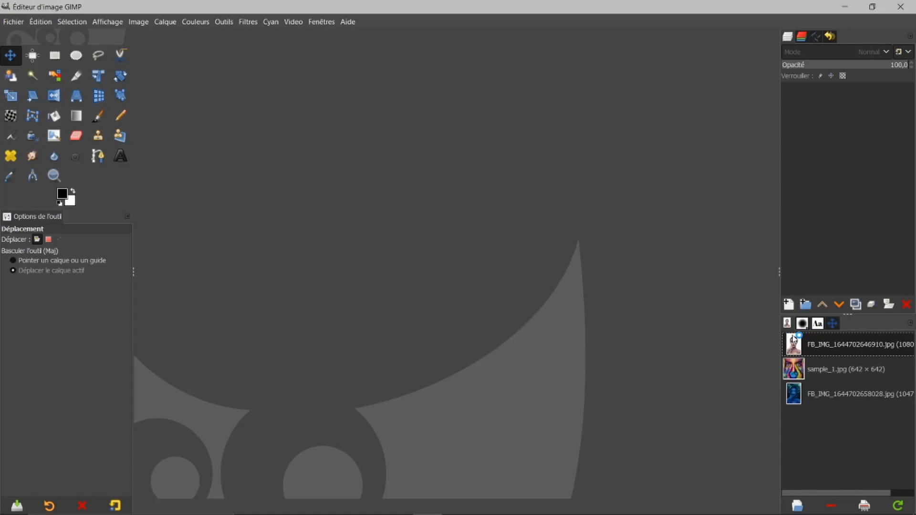
double_click(794, 341)
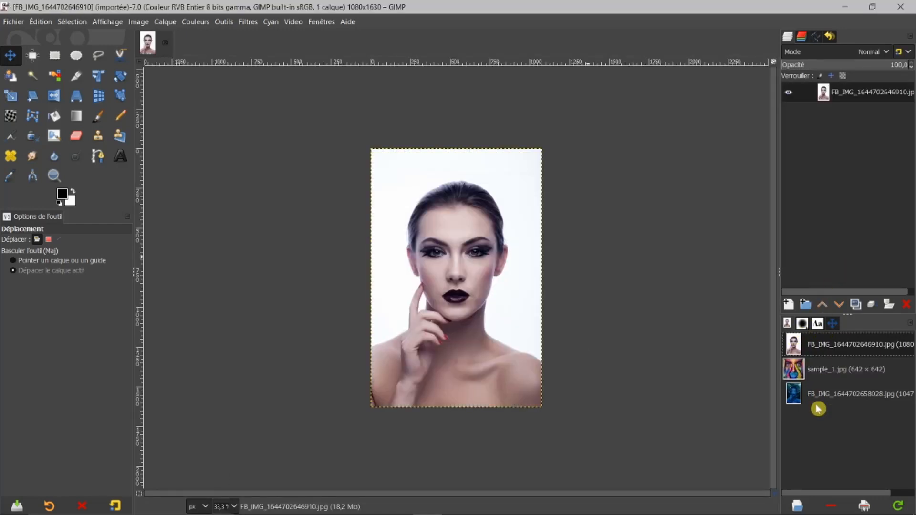
left_click(838, 325)
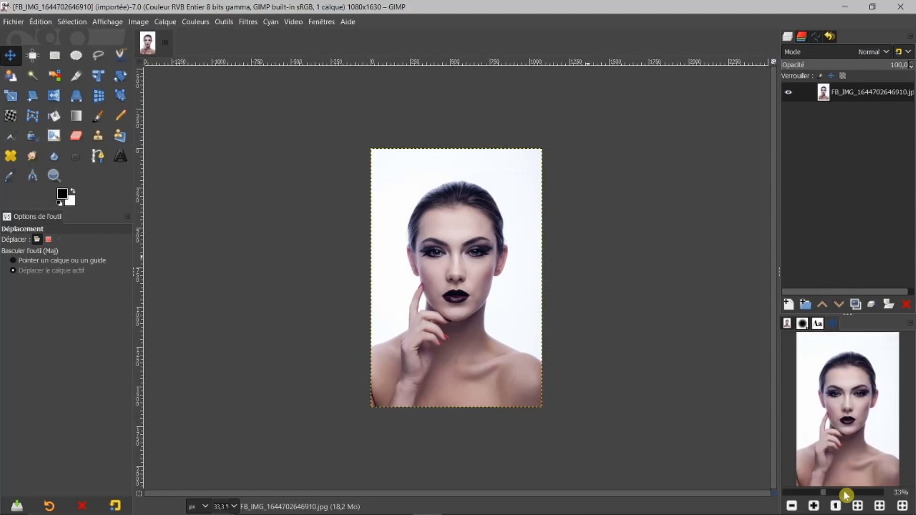
left_click(858, 505)
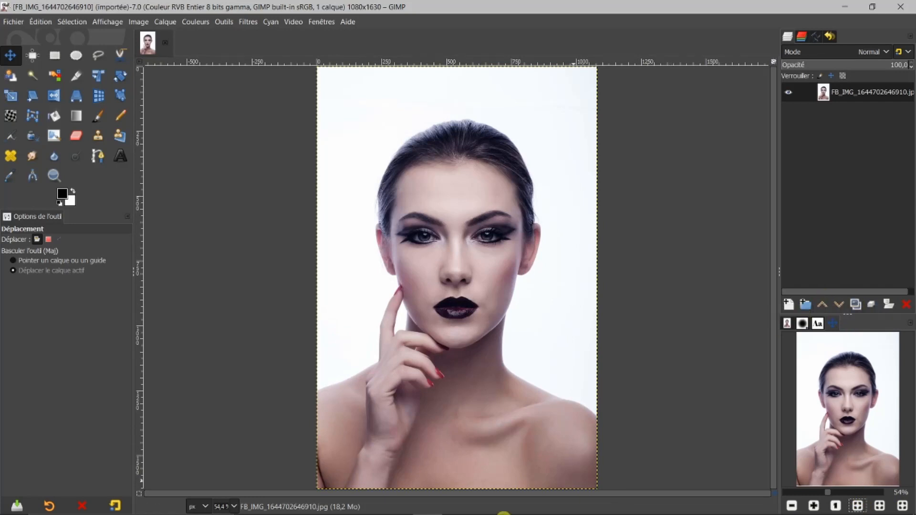
Step: Switch to the Mail app to read the avatar tutorial request with its two attached images, and return to GIMP
mouse_move(504, 513)
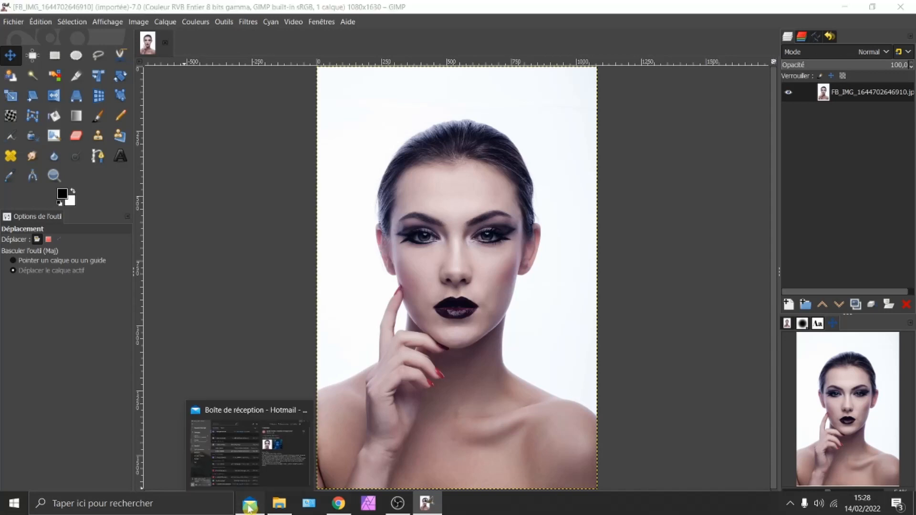
left_click(250, 509)
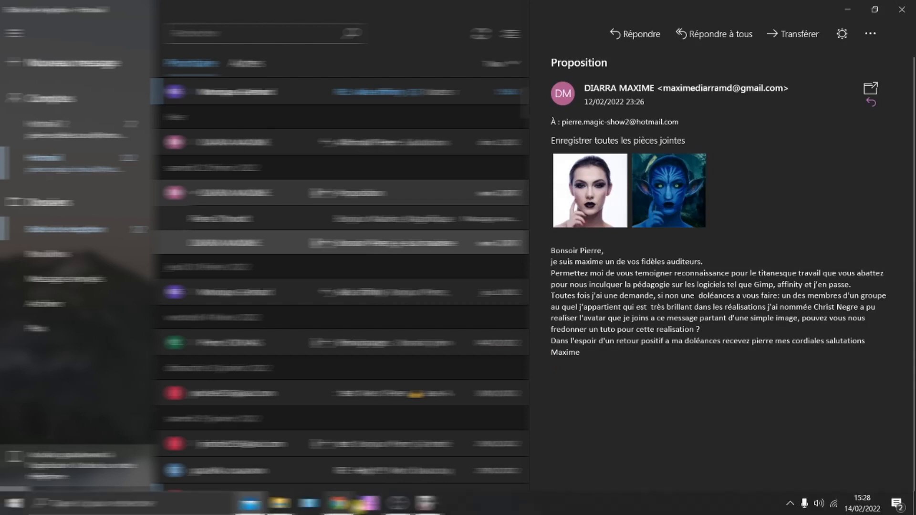
left_click(428, 508)
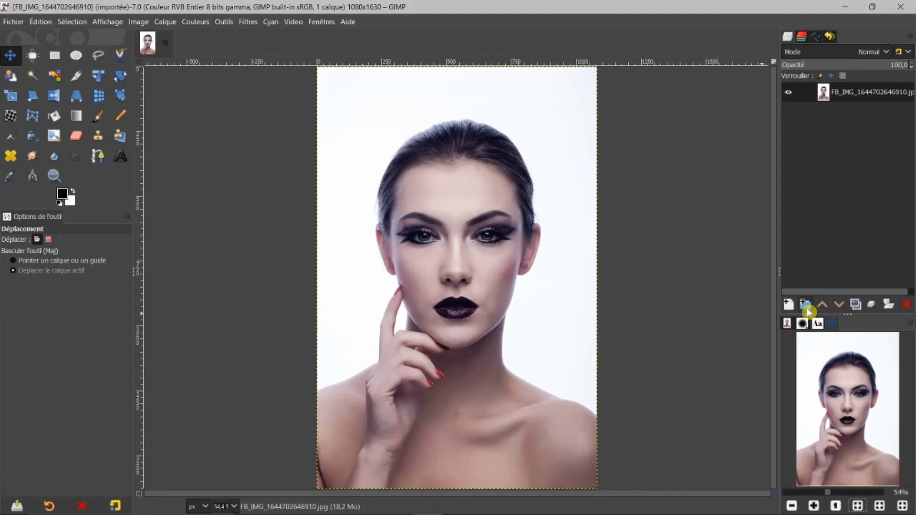
Step: Add FB_IMG_1644702658028.jpg, the blue avatar image, as a layer beneath the original portrait
left_click(788, 323)
left_click_drag(794, 395, 813, 142)
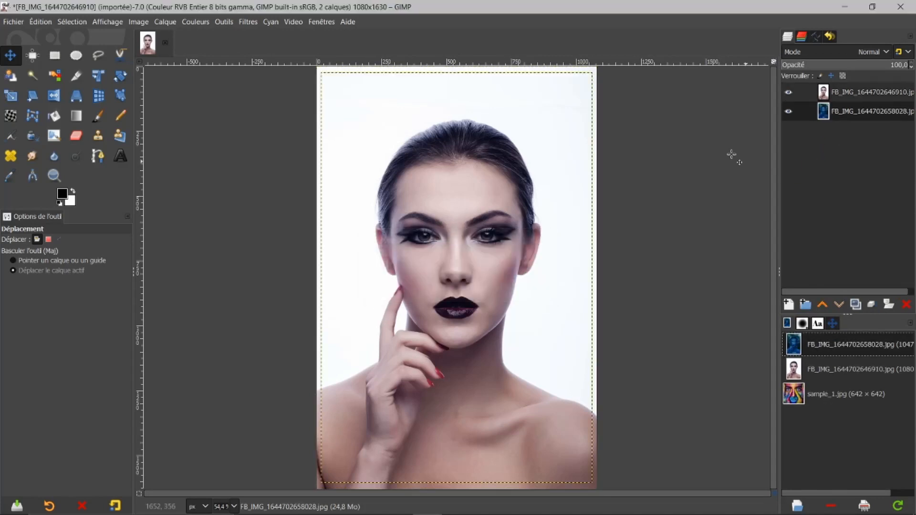
Step: Compare the original portrait with the blue avatar by toggling the portrait layer's visibility, and leave only the avatar visible
left_click(793, 94)
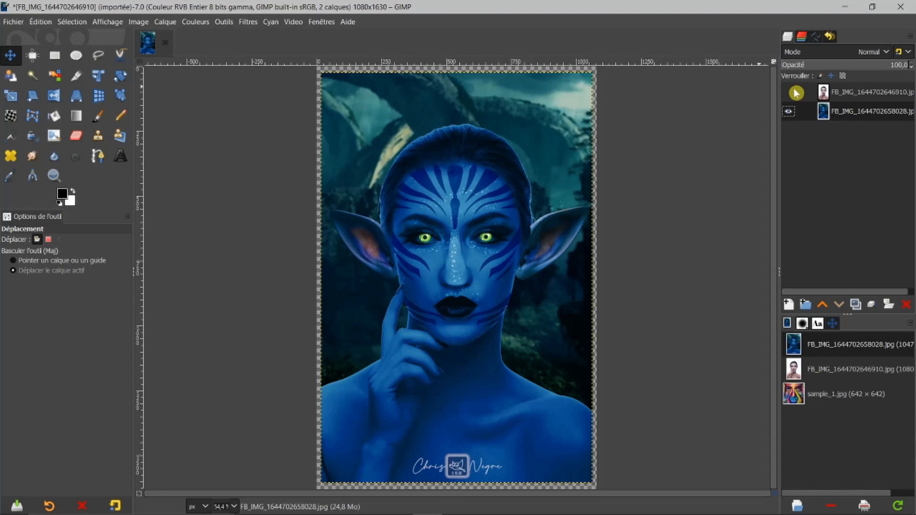
left_click(791, 94)
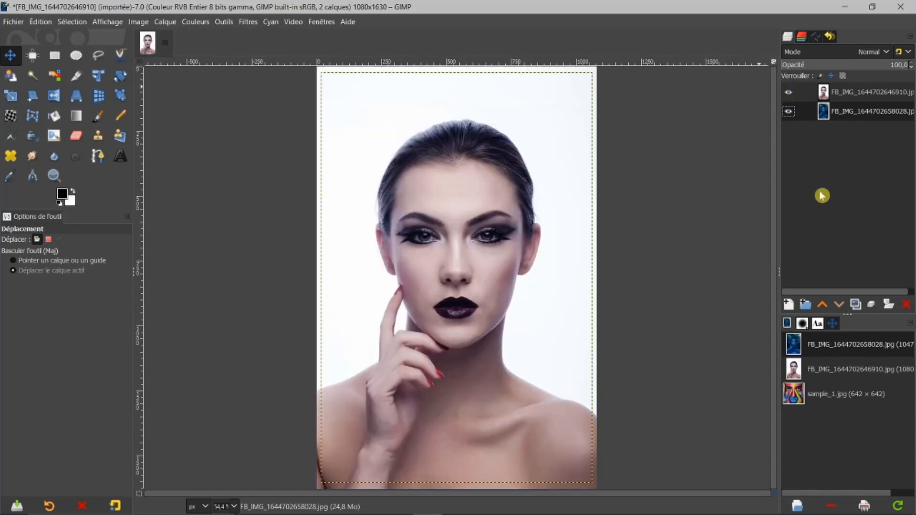
left_click(791, 94)
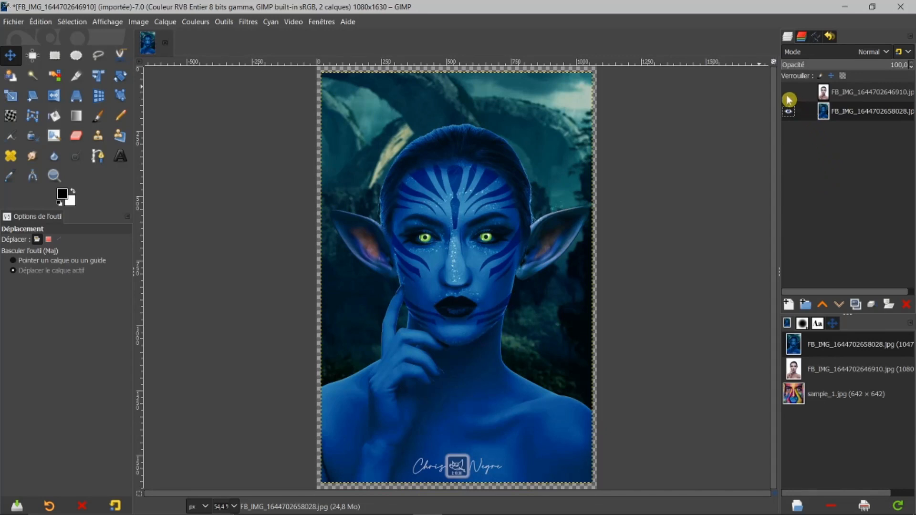
left_click(791, 94)
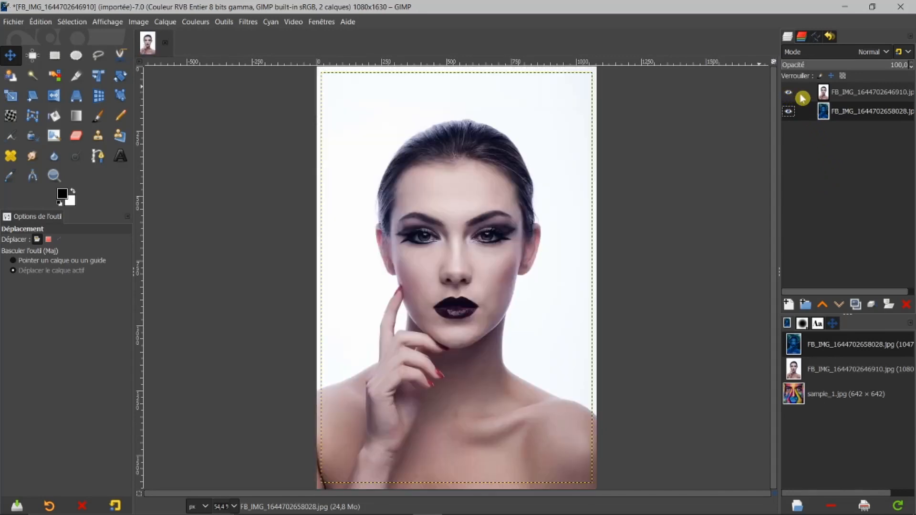
left_click(791, 94)
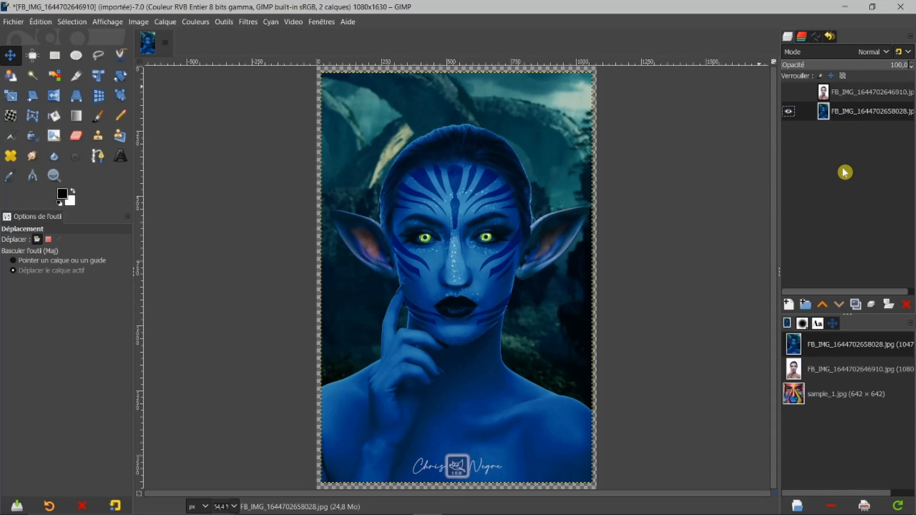